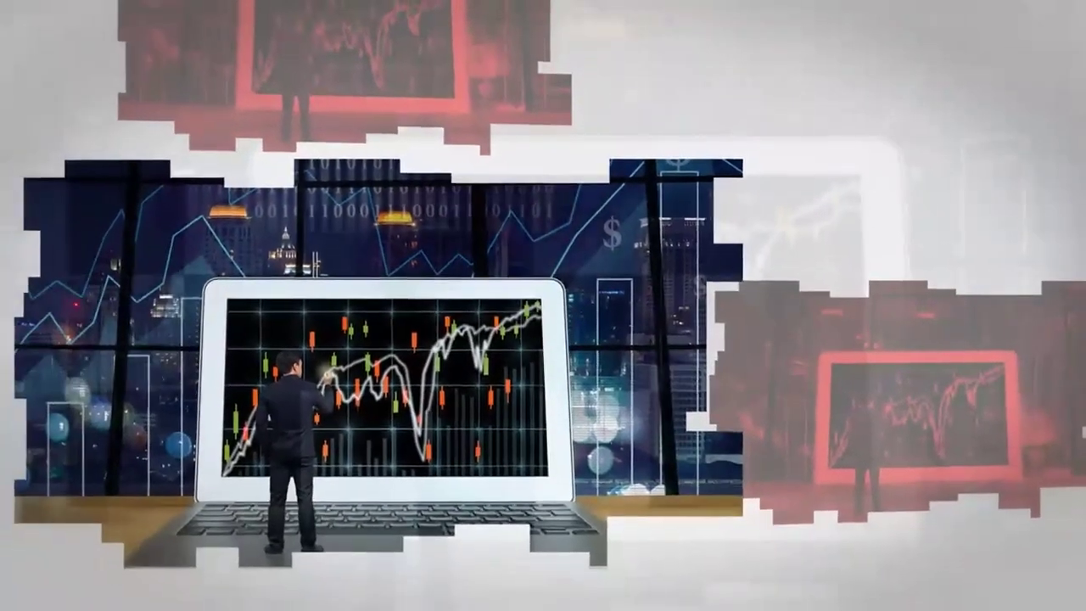
- Let the trading intro video play until the EasyWayLearn Academy home page appears
mouse_move(928, 85)
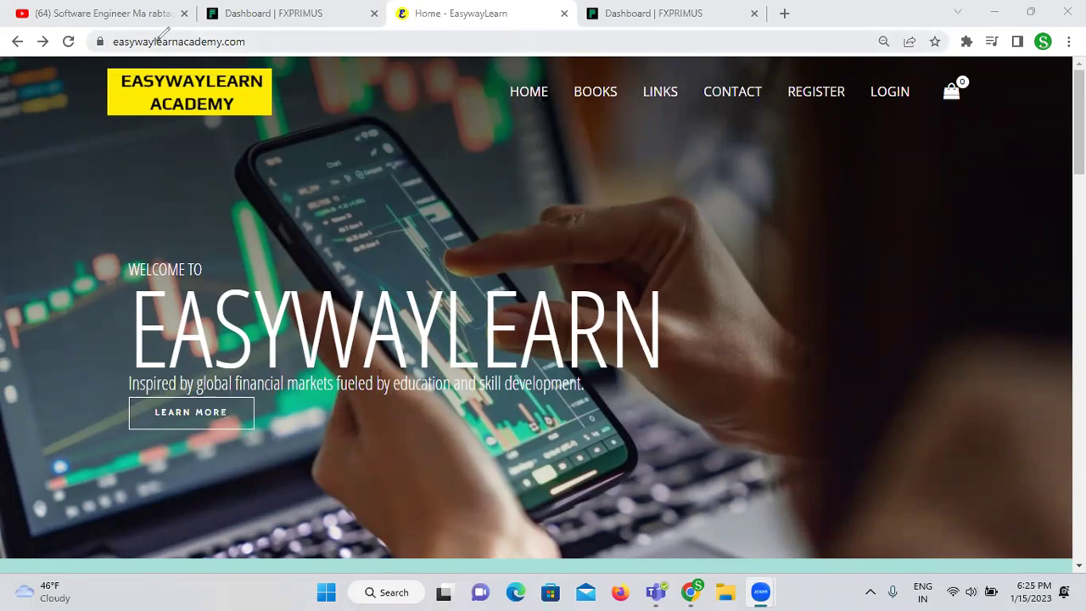
- Circle the academy's web address and LINKS menu, then switch to the 'Dashboard | FXPRIMUS' tab
left_click_drag(108, 40, 163, 66)
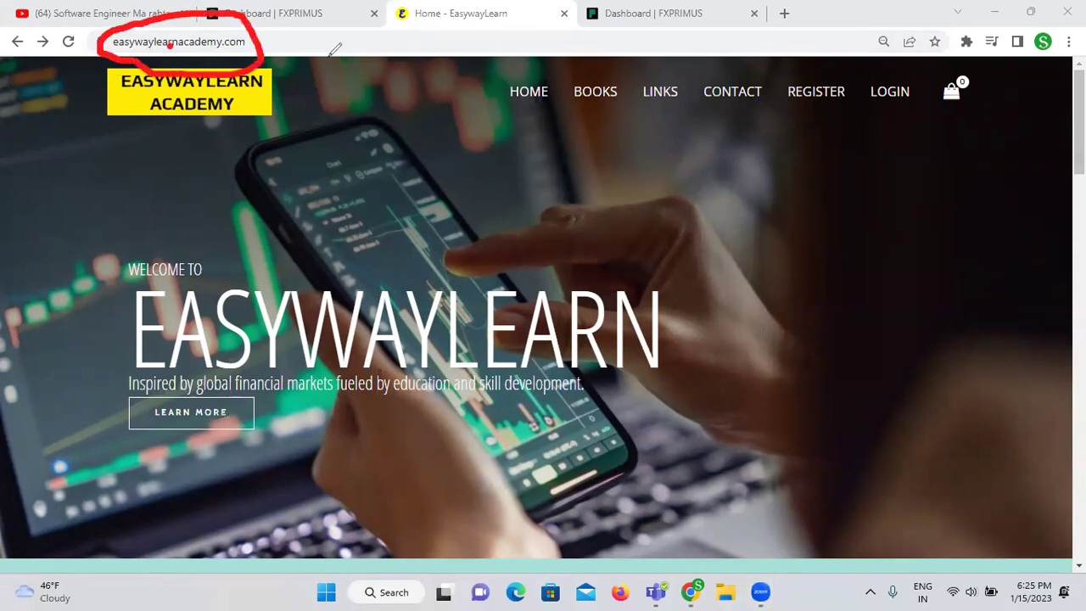
left_click_drag(638, 97, 641, 96)
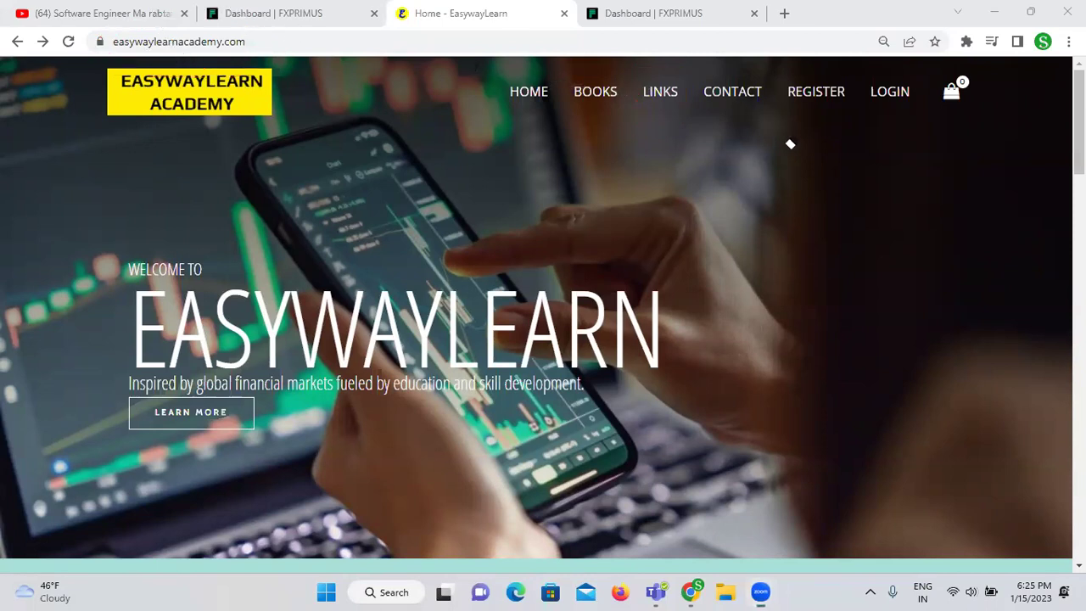
left_click(293, 15)
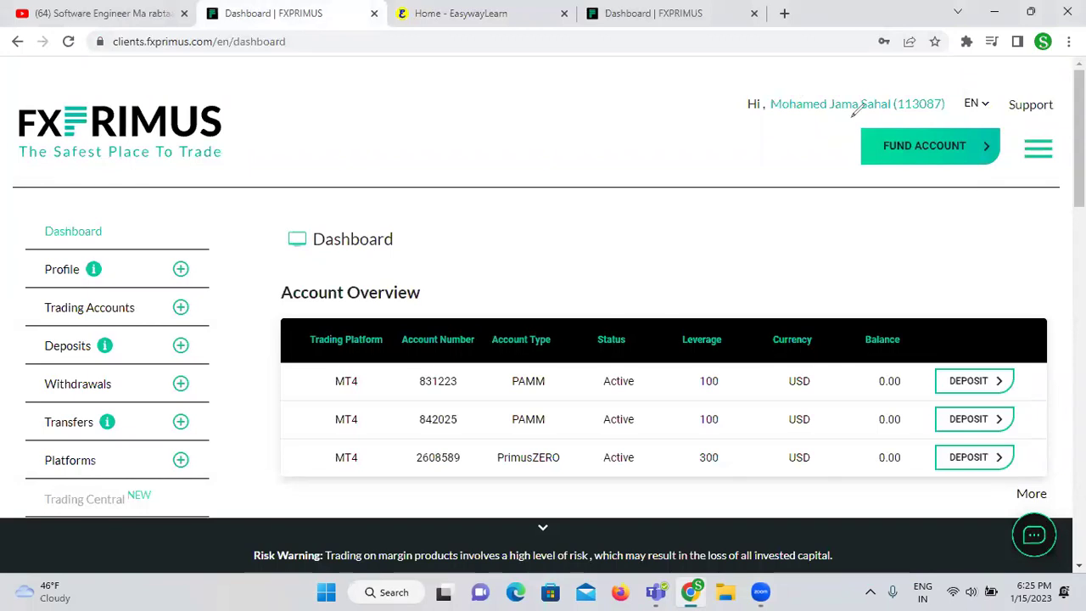
left_click_drag(780, 119, 944, 121)
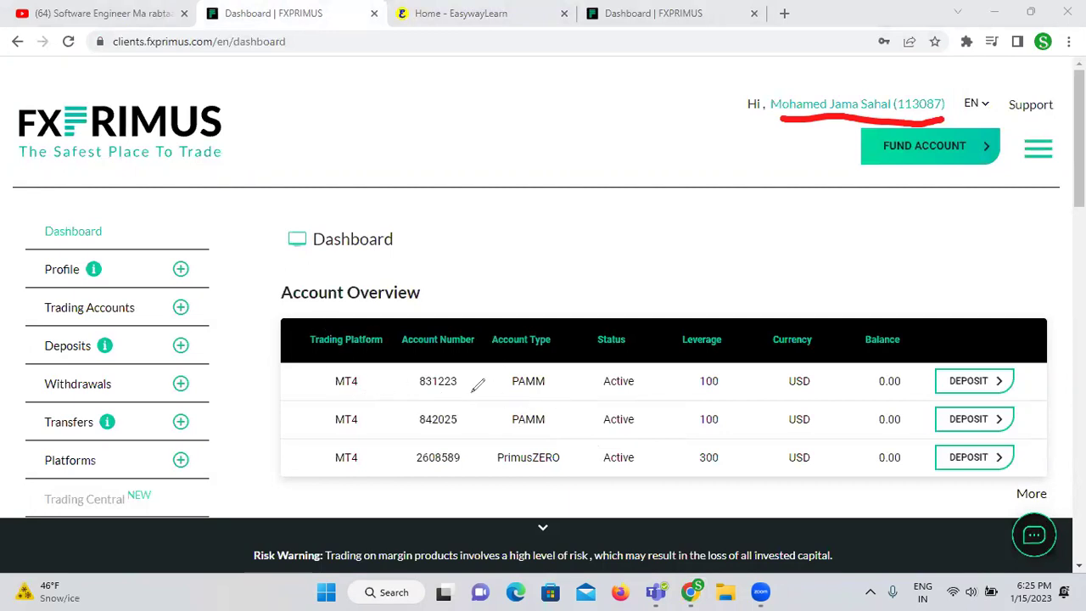
left_click_drag(336, 397, 566, 387)
left_click_drag(504, 439, 559, 433)
mouse_move(490, 469)
left_mouse_down()
mouse_move(530, 431)
mouse_move(489, 458)
left_mouse_up()
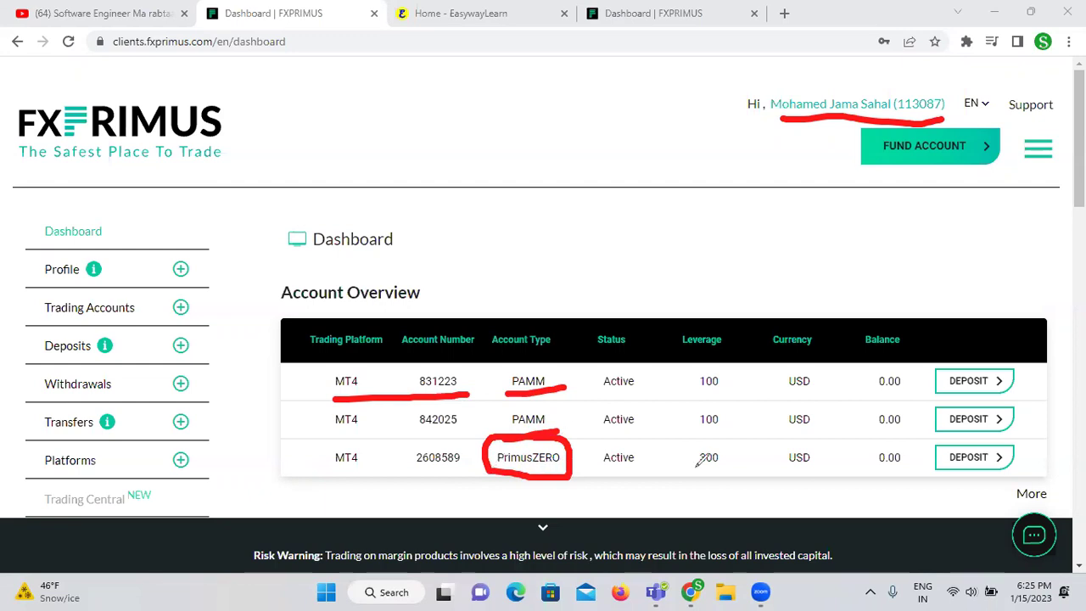
left_click_drag(865, 468, 880, 469)
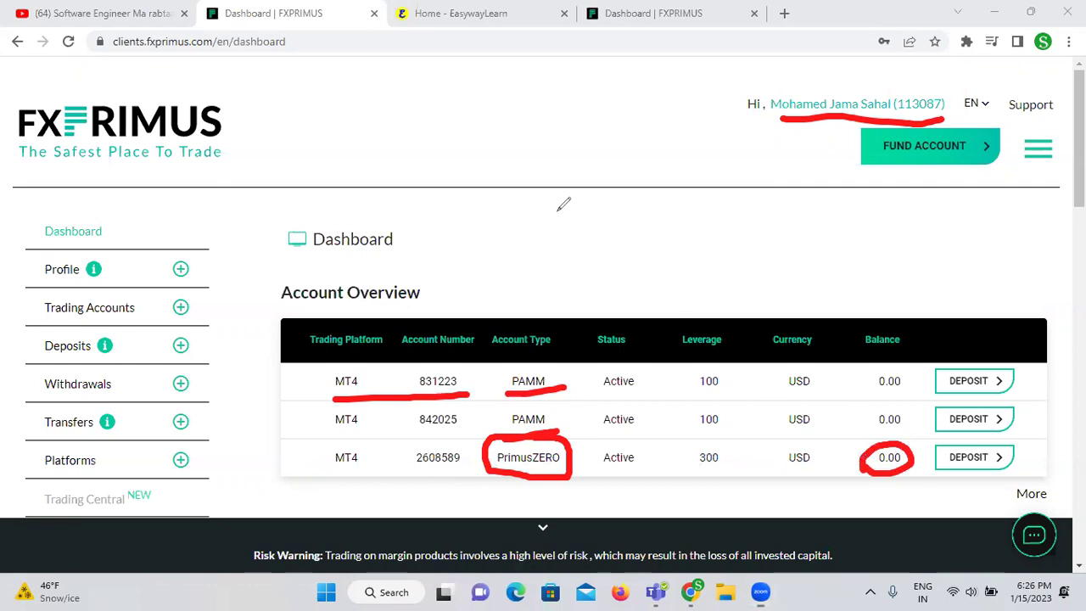
left_click(866, 120)
left_click(877, 477)
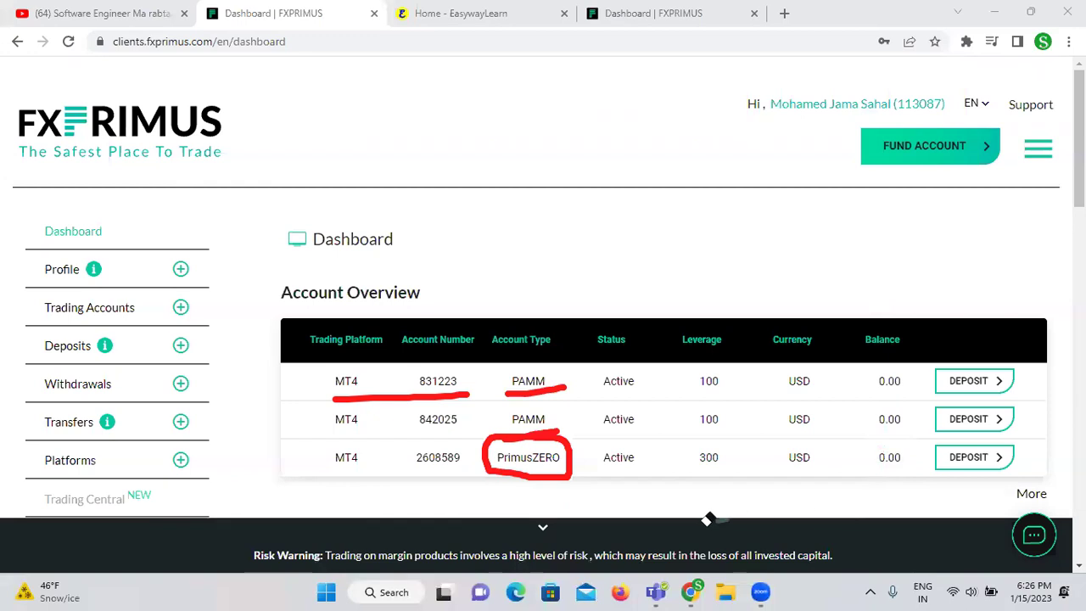
left_click(536, 477)
left_click(529, 388)
left_click(408, 395)
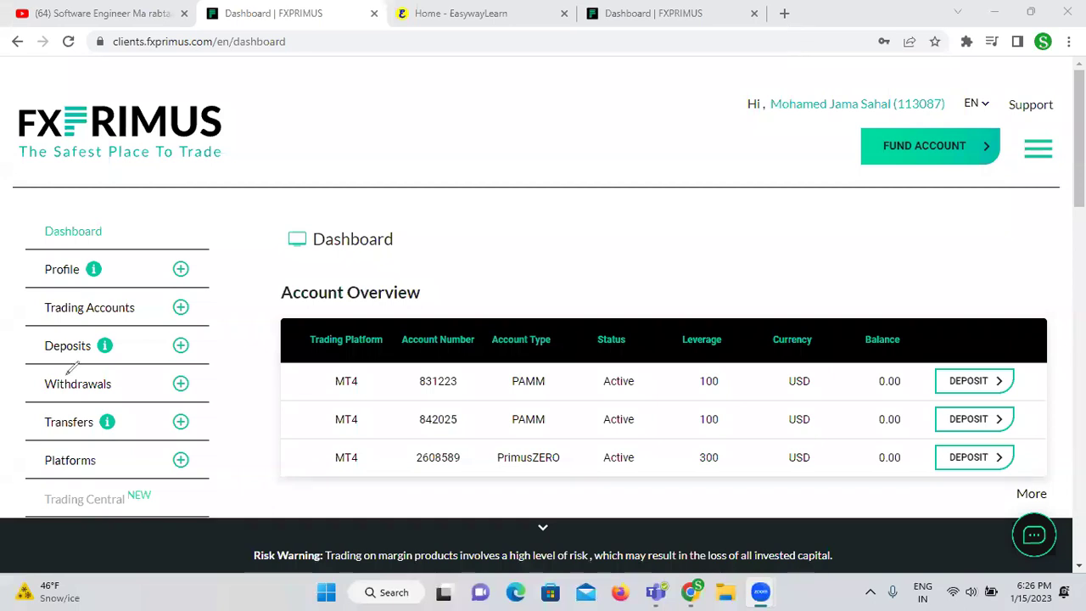
- Circle Dashboard and Deposits in the sidebar, then go to Deposits > Make a Deposit
mouse_move(24, 177)
left_mouse_down()
mouse_move(133, 178)
mouse_move(145, 212)
mouse_move(81, 252)
mouse_move(22, 218)
mouse_move(51, 170)
left_mouse_up()
mouse_move(32, 336)
left_mouse_down()
mouse_move(118, 318)
mouse_move(129, 356)
mouse_move(49, 356)
mouse_move(29, 329)
left_mouse_up()
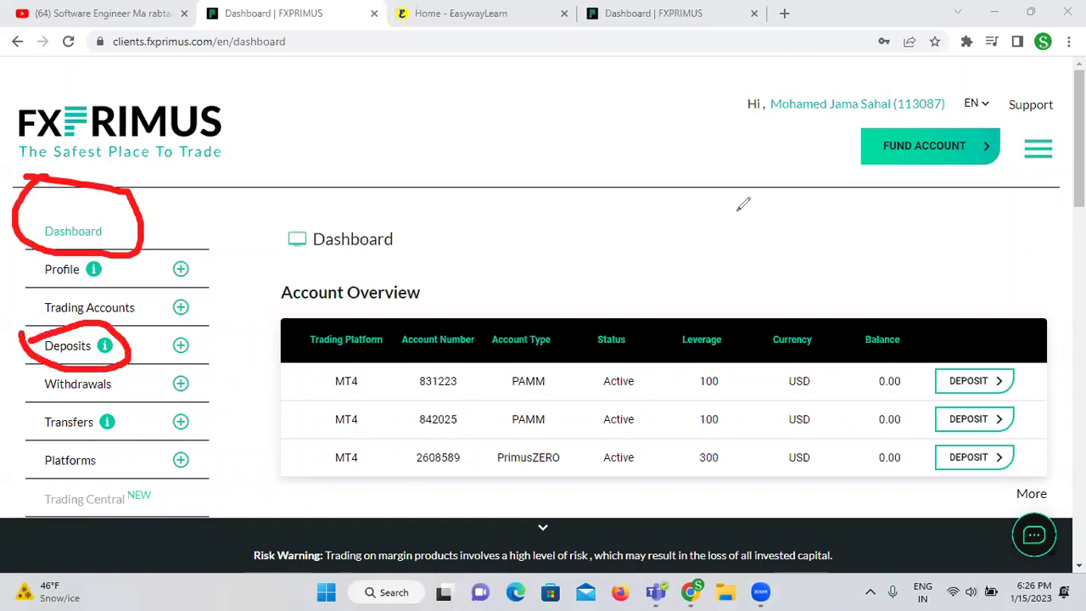
left_click(180, 347)
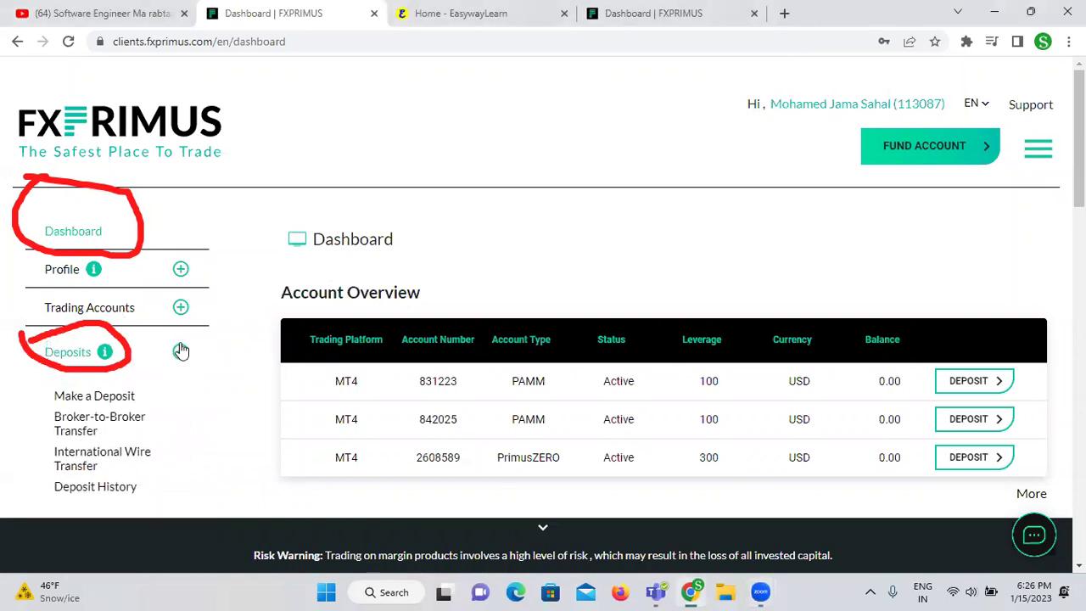
left_click(99, 401)
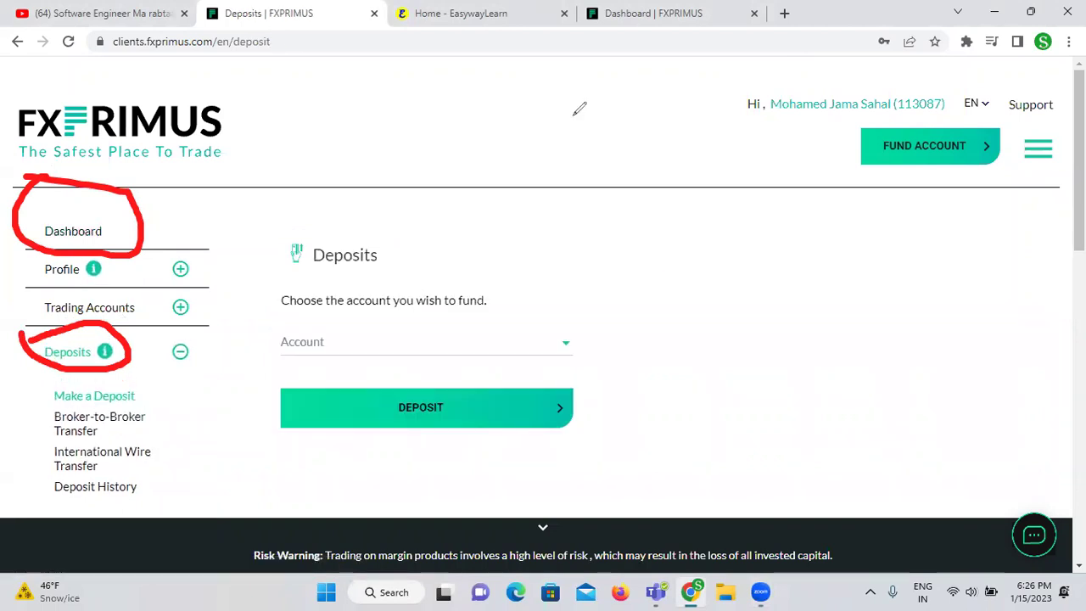
- Clear the drawings and mark the choose-account prompt and account field
key("e")
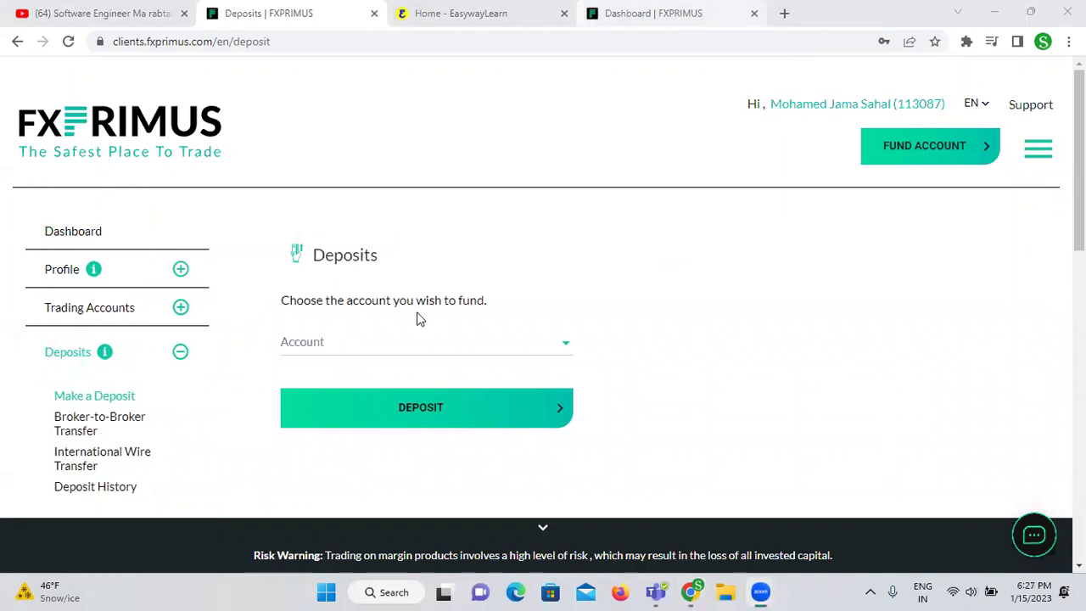
mouse_move(255, 291)
left_mouse_down()
mouse_move(536, 360)
mouse_move(575, 273)
left_mouse_up()
left_click_drag(268, 367, 543, 357)
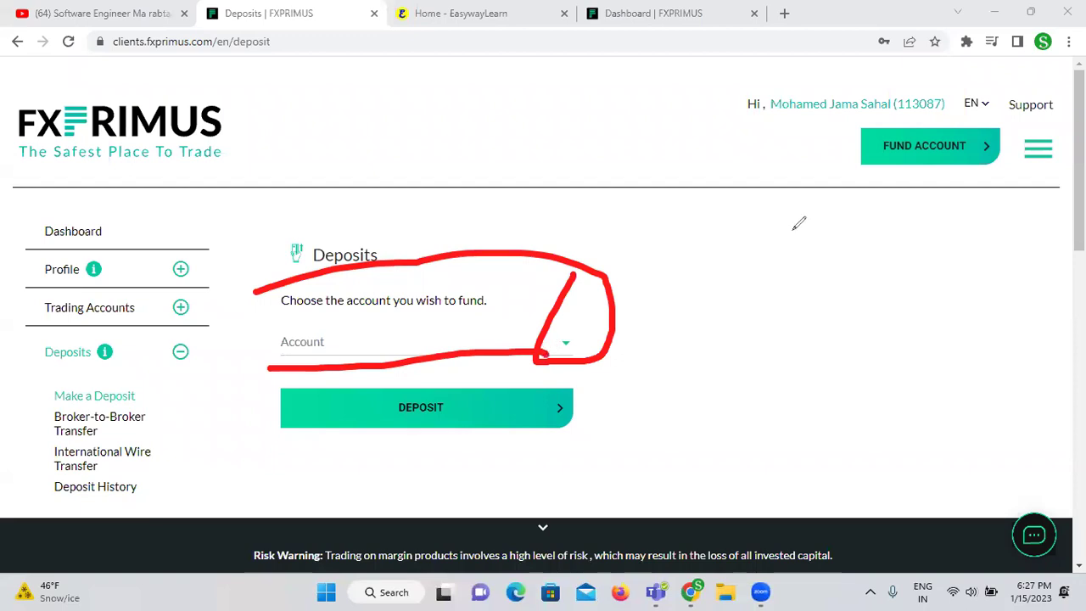
- Deposit 200 into the MT4 PrimusZERO account, accept the policy declaration, and submit
left_click(569, 347)
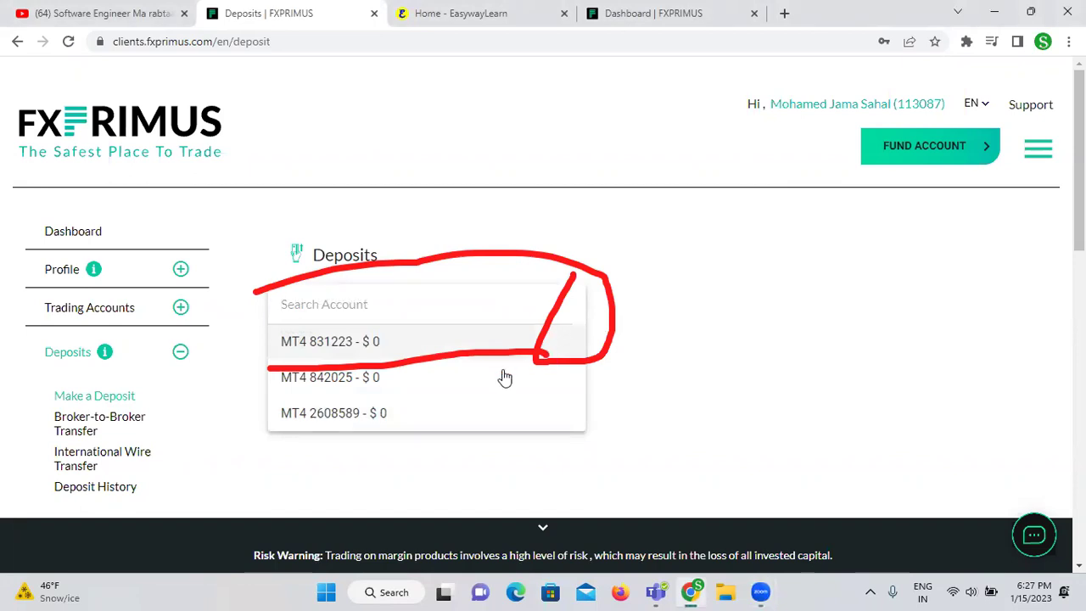
left_click(342, 416)
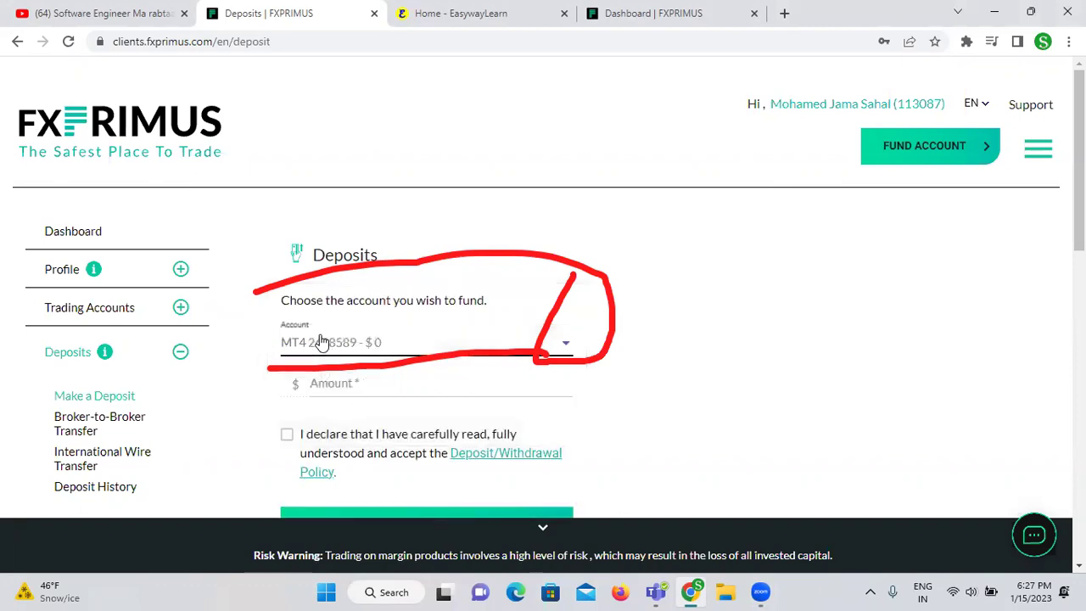
left_click(339, 382)
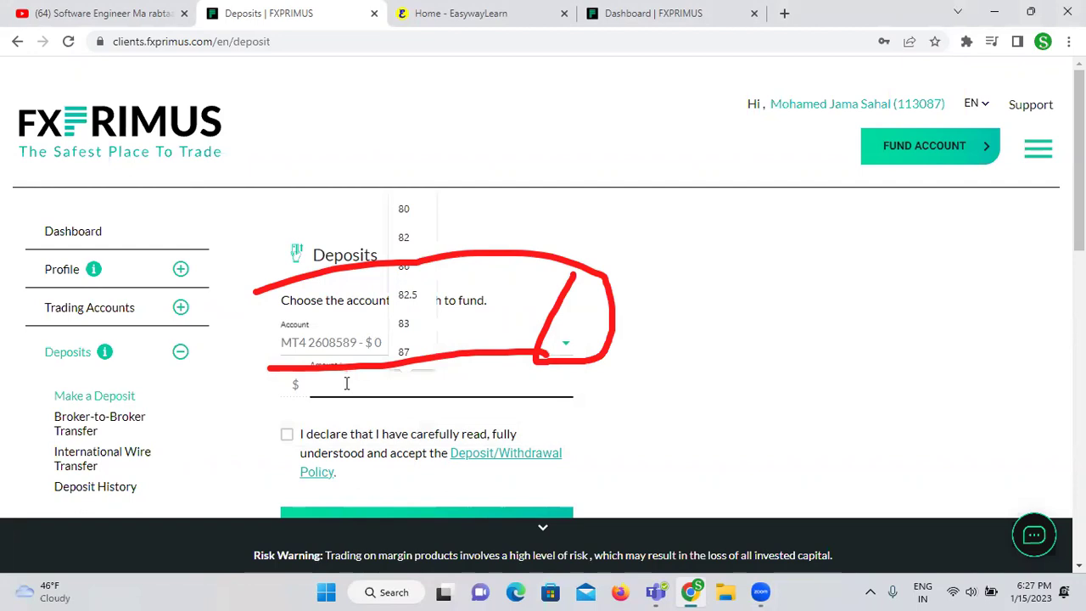
type("200")
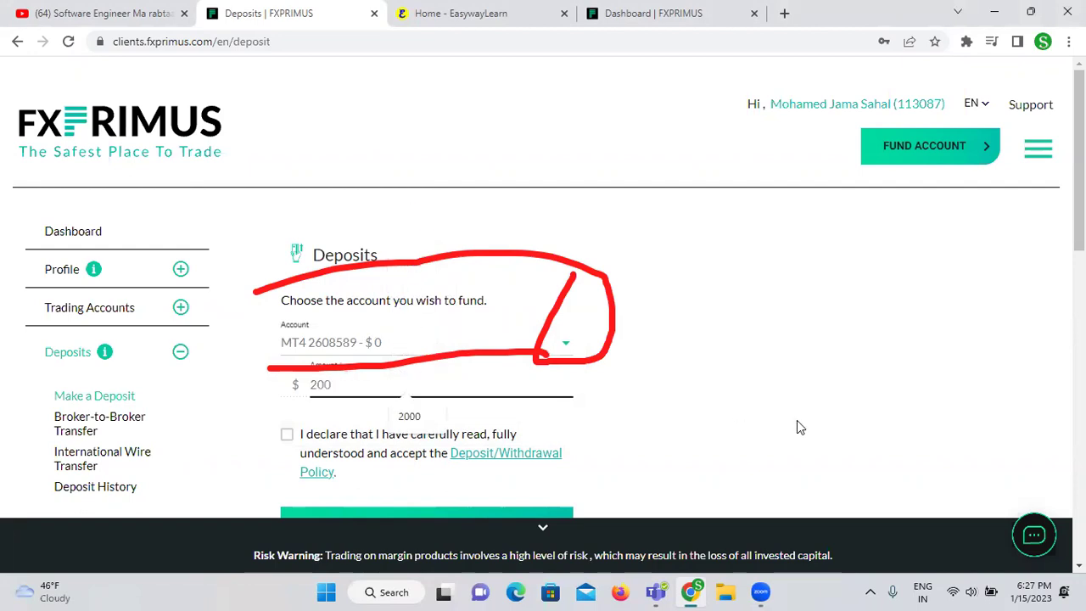
left_click(797, 420)
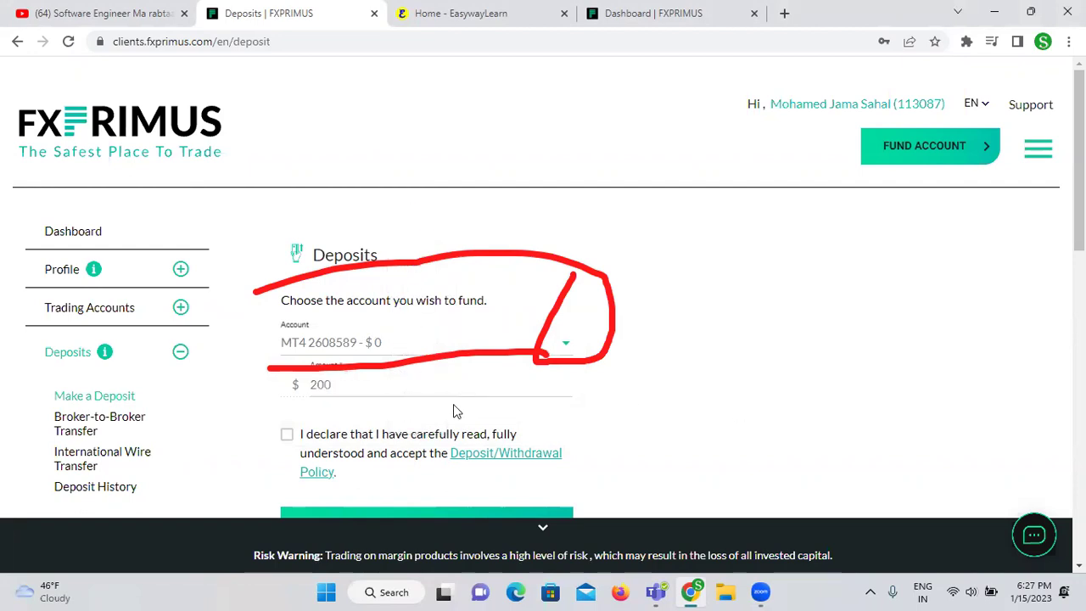
scroll(1054, 317, "down", 2)
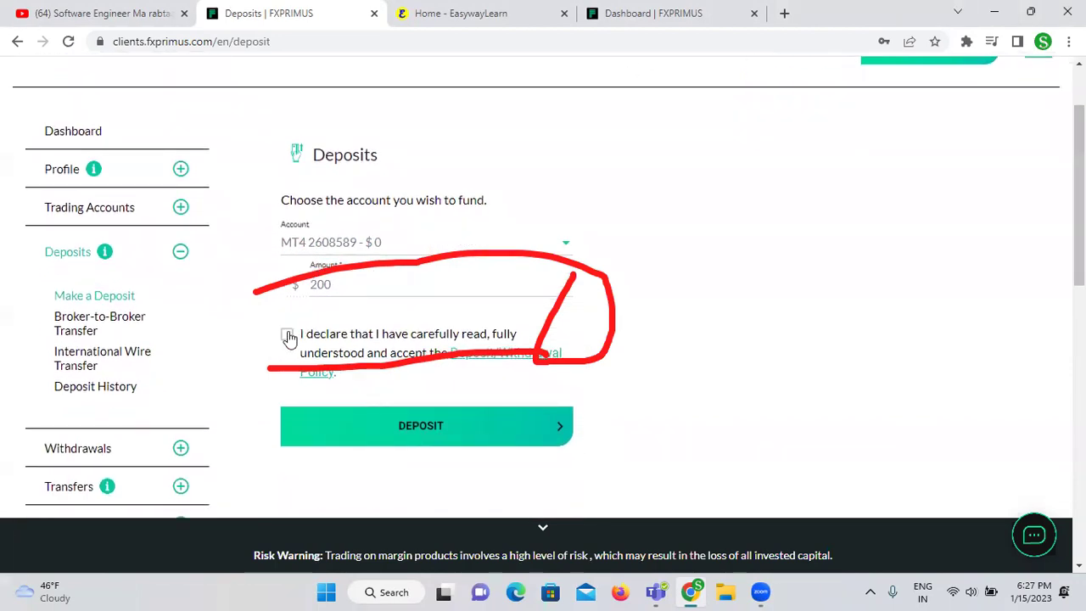
left_click(288, 334)
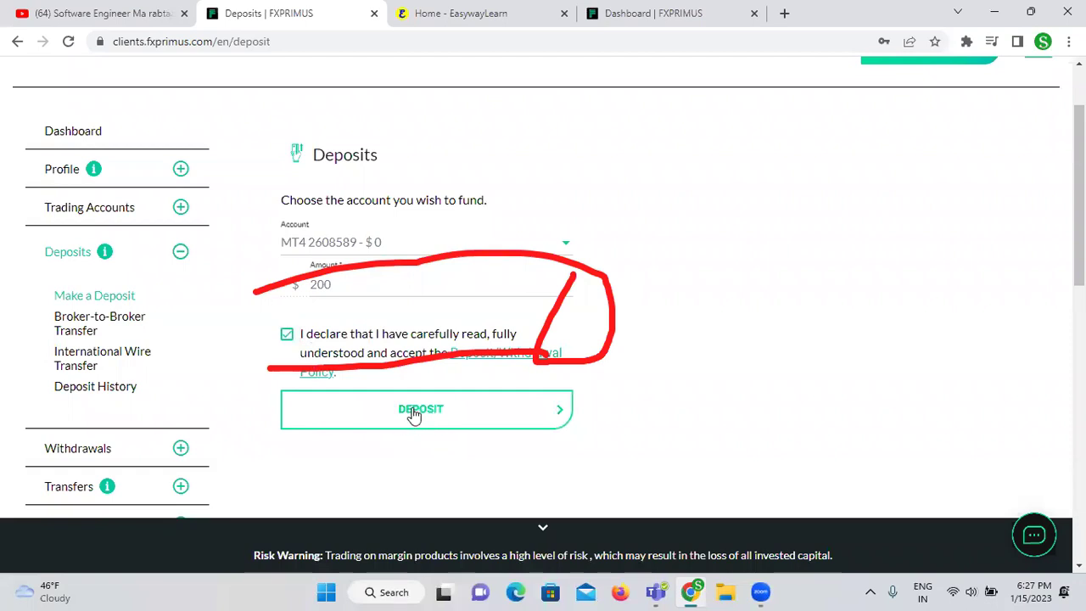
left_click(415, 414)
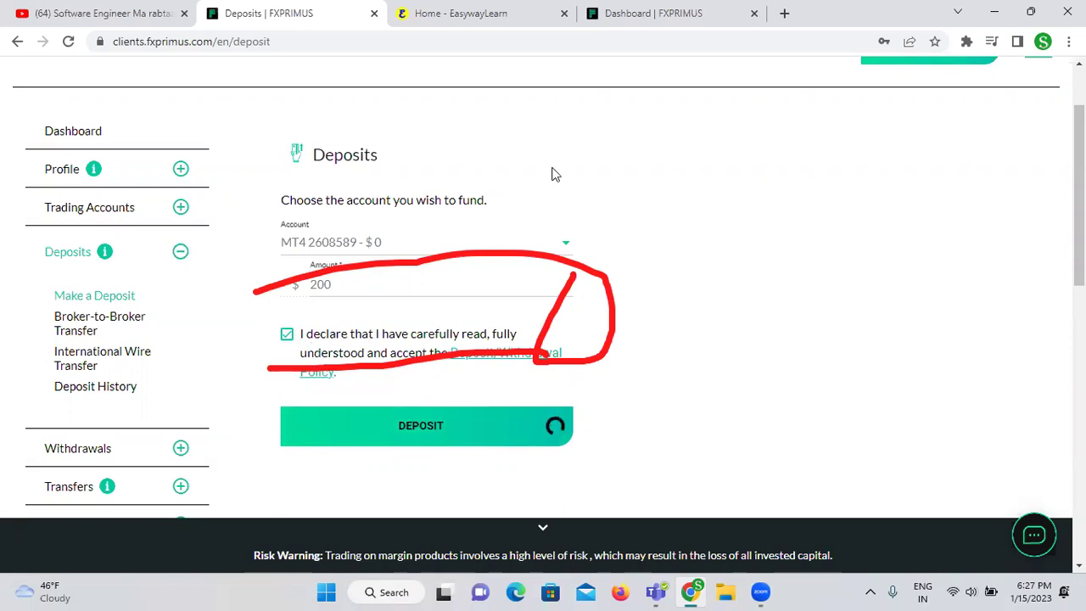
- Clear the annotation, scroll down to the payment methods, and circle the Crypto option
left_click(507, 352)
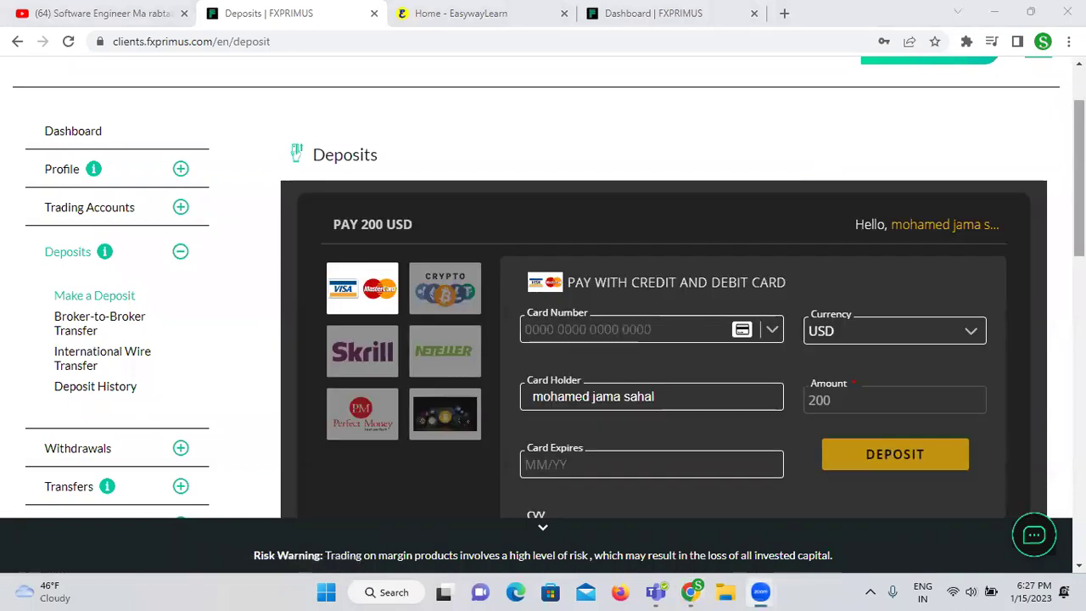
scroll(543, 314, "down", 2)
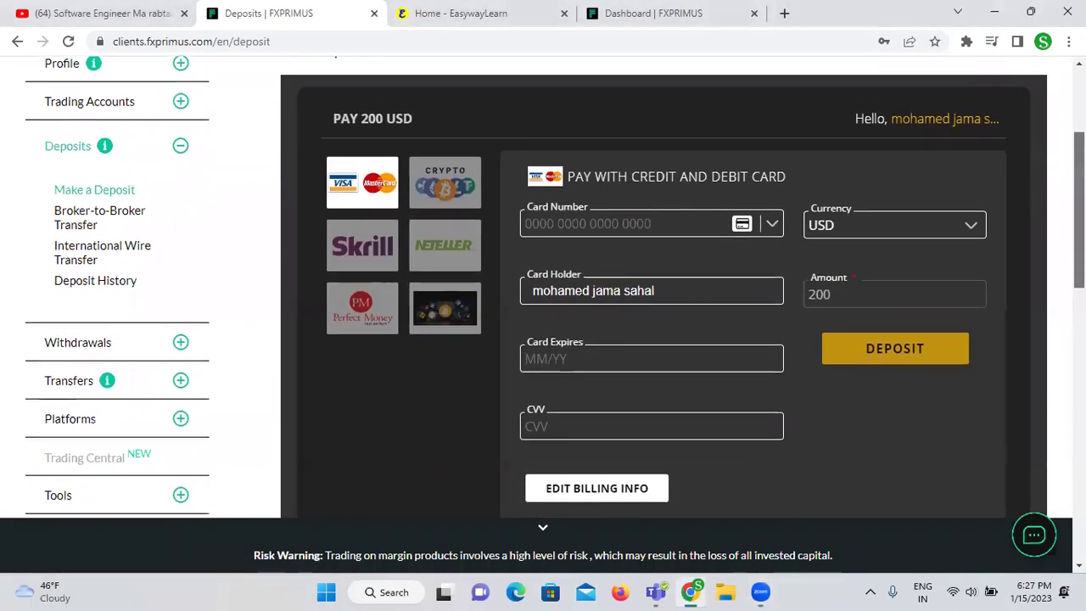
scroll(577, 246, "down", 1)
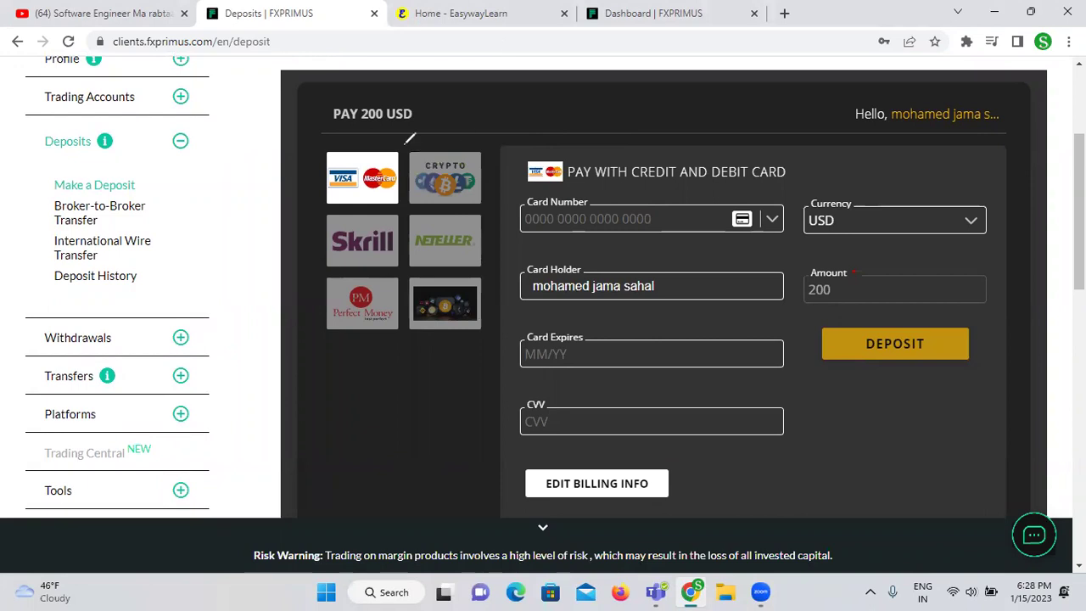
mouse_move(465, 136)
left_mouse_down()
mouse_move(413, 204)
mouse_move(417, 143)
left_mouse_up()
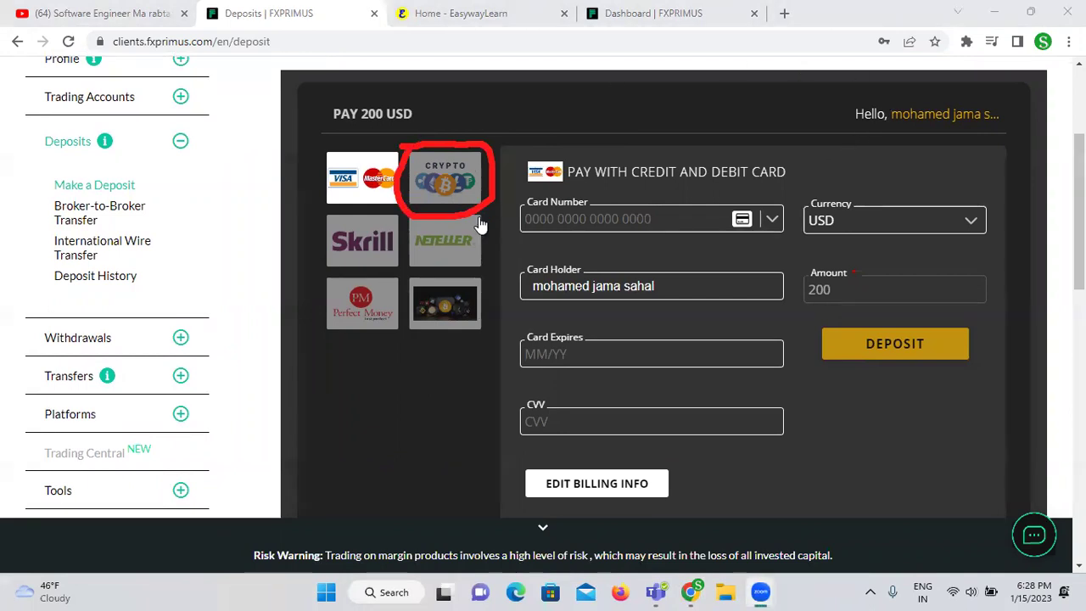
- Choose Crypto as the payment method, keep USD as currency, and submit the deposit
left_click(441, 184)
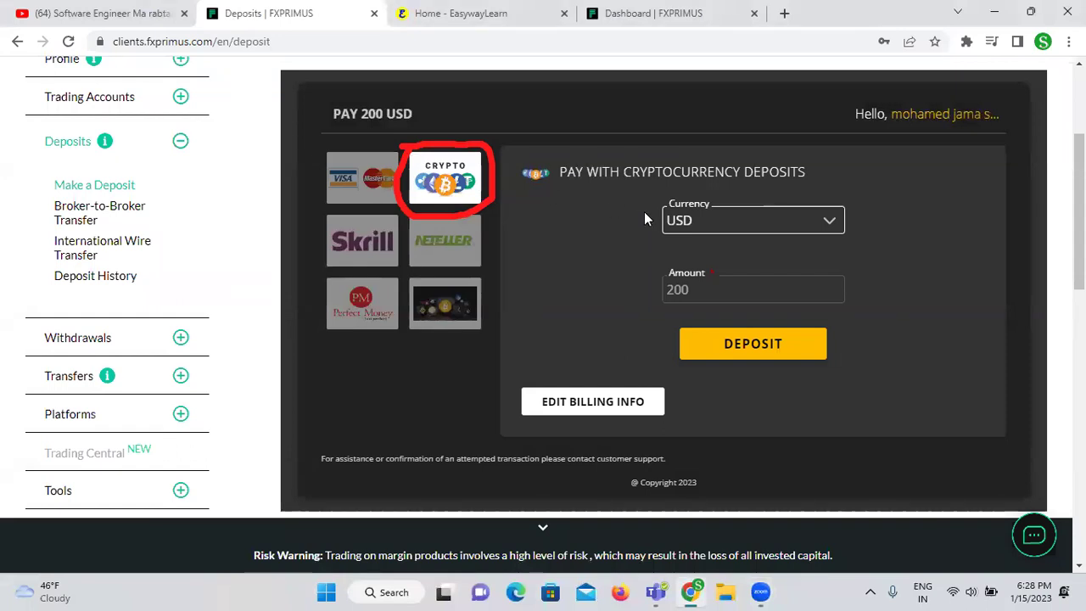
left_click(711, 223)
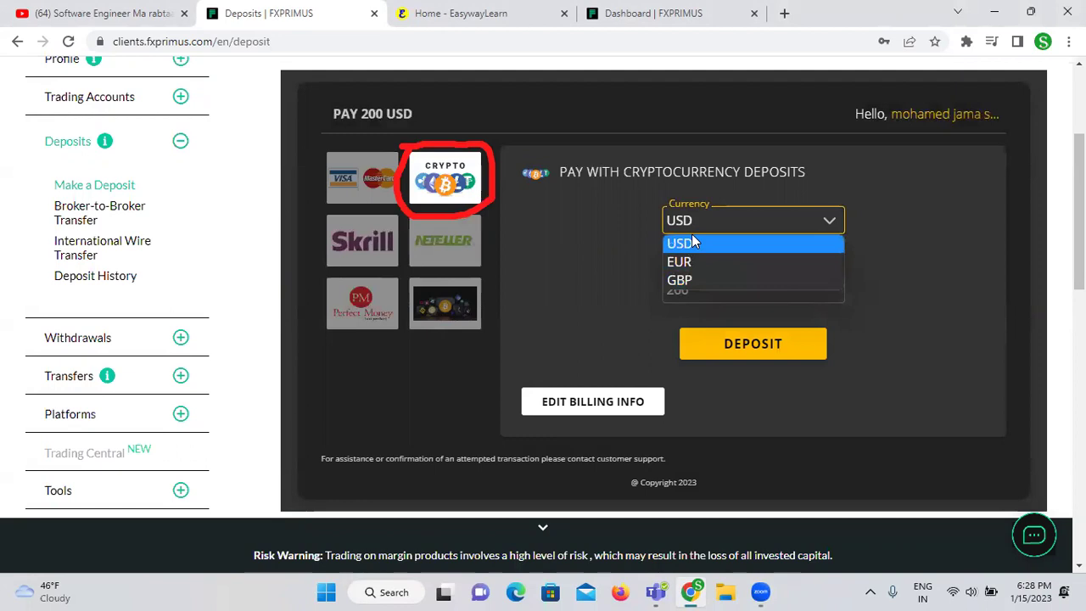
left_click(691, 241)
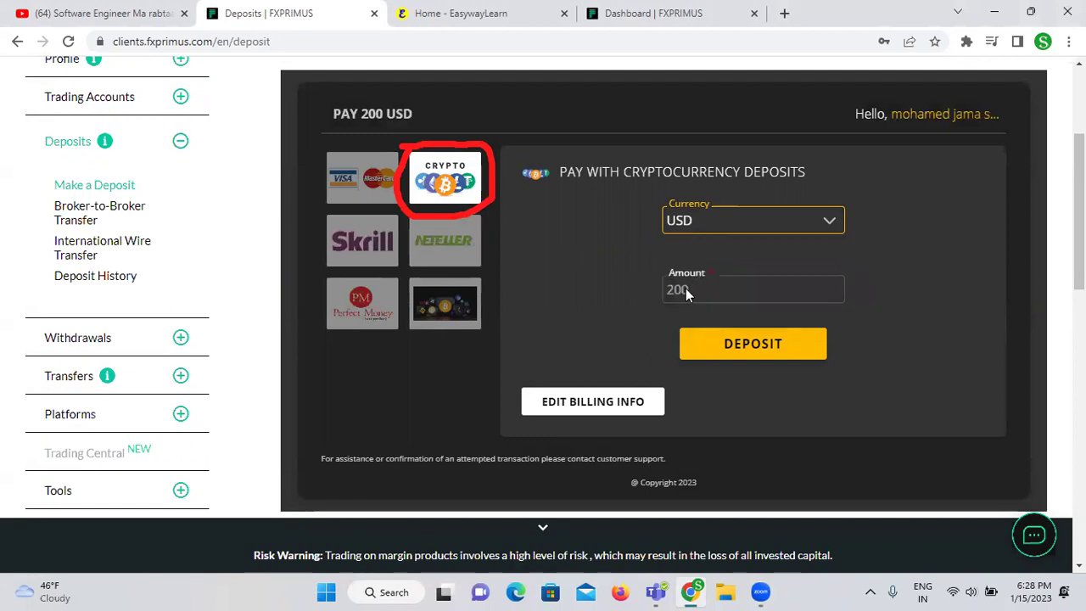
left_click(755, 348)
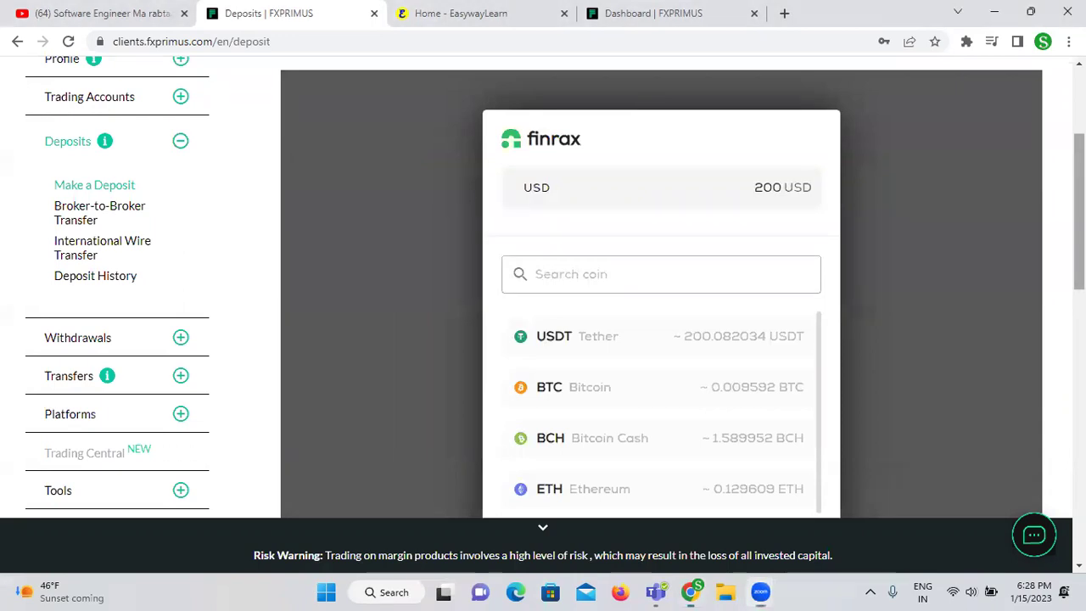
- Scroll the Finrax coin list, underline USDT, and select USDT (Tether)
scroll(543, 331, "down", 2)
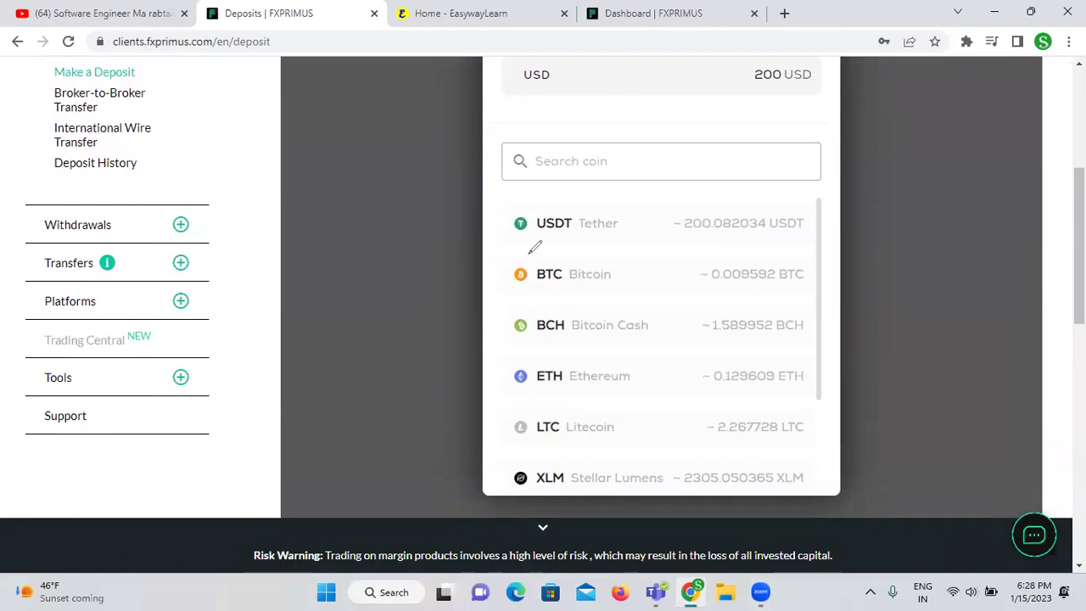
mouse_move(528, 240)
left_mouse_down()
mouse_move(585, 224)
mouse_move(608, 241)
mouse_move(632, 233)
mouse_move(612, 197)
mouse_move(543, 196)
mouse_move(507, 214)
mouse_move(509, 231)
mouse_move(530, 236)
left_mouse_up()
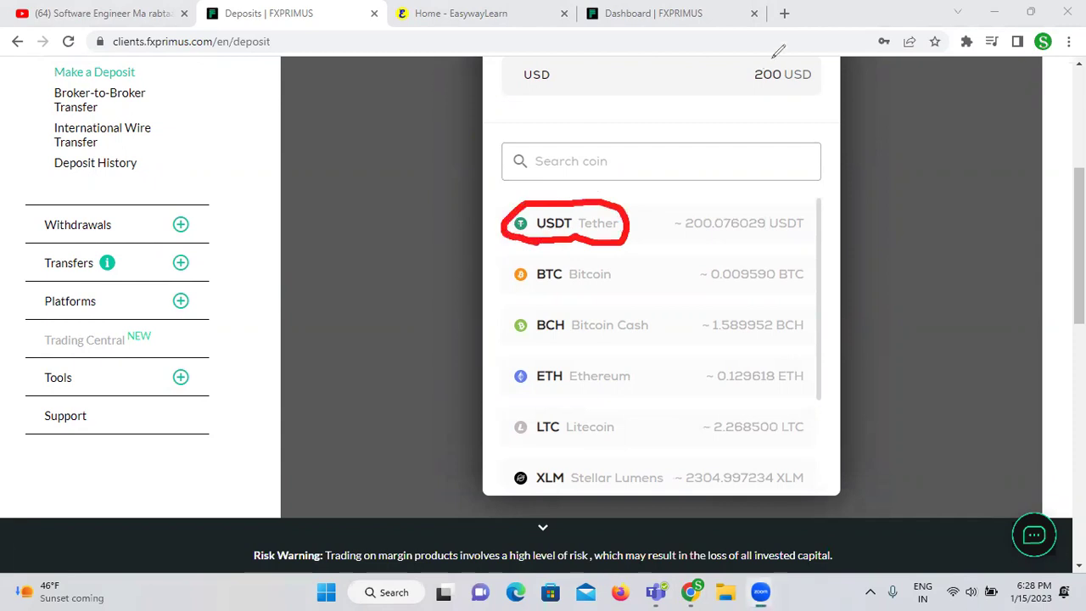
left_click(556, 230)
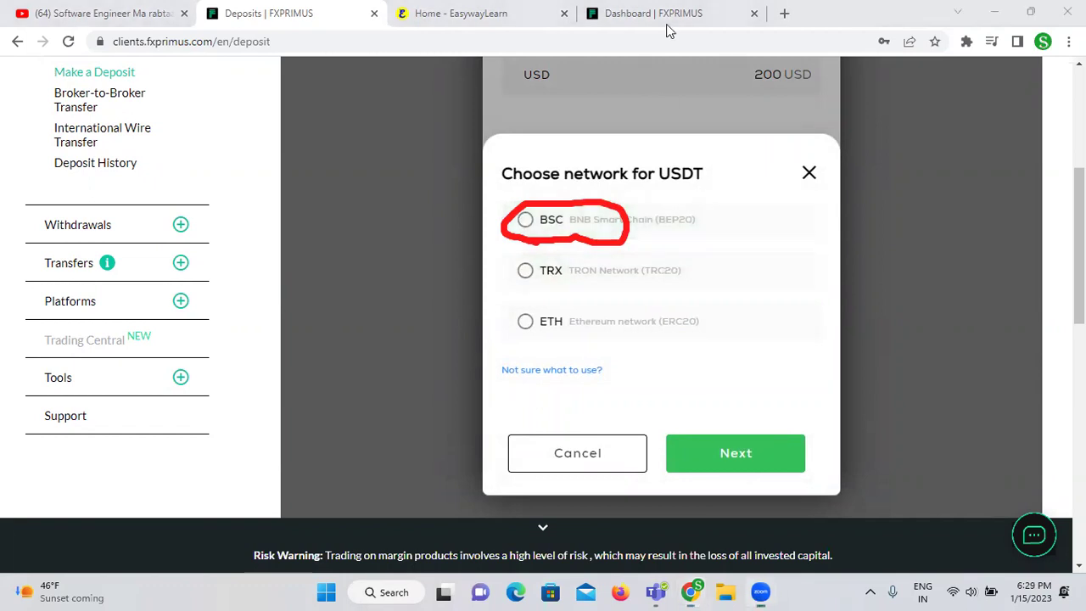
- Clear the marks, highlight the TRON option, and select the TRX (TRC20) network for USDT
key("Escape")
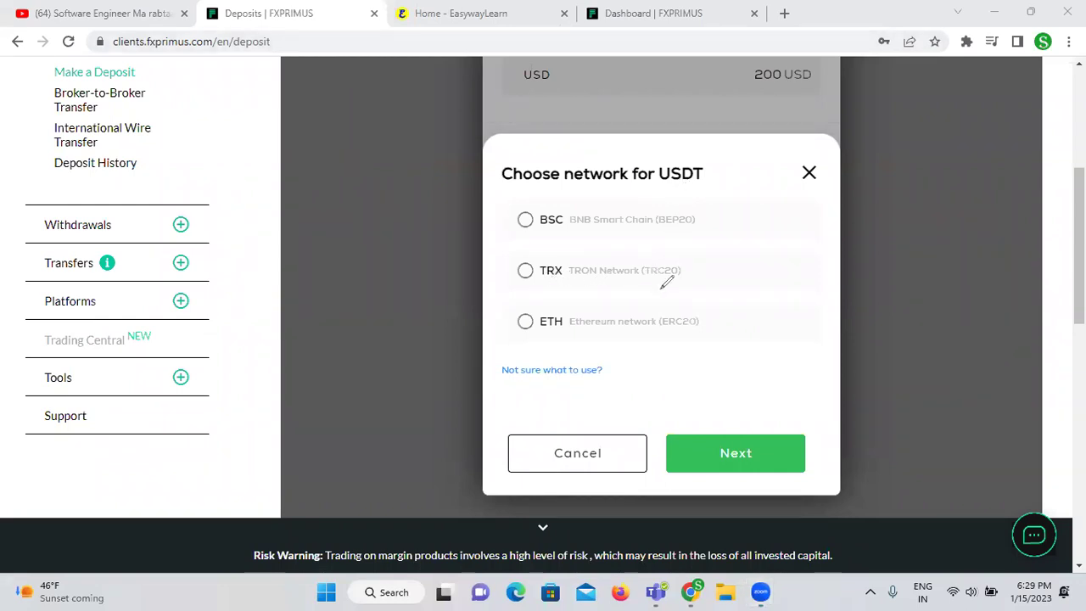
mouse_move(646, 285)
left_mouse_down()
mouse_move(656, 253)
mouse_move(530, 293)
mouse_move(660, 287)
left_mouse_up()
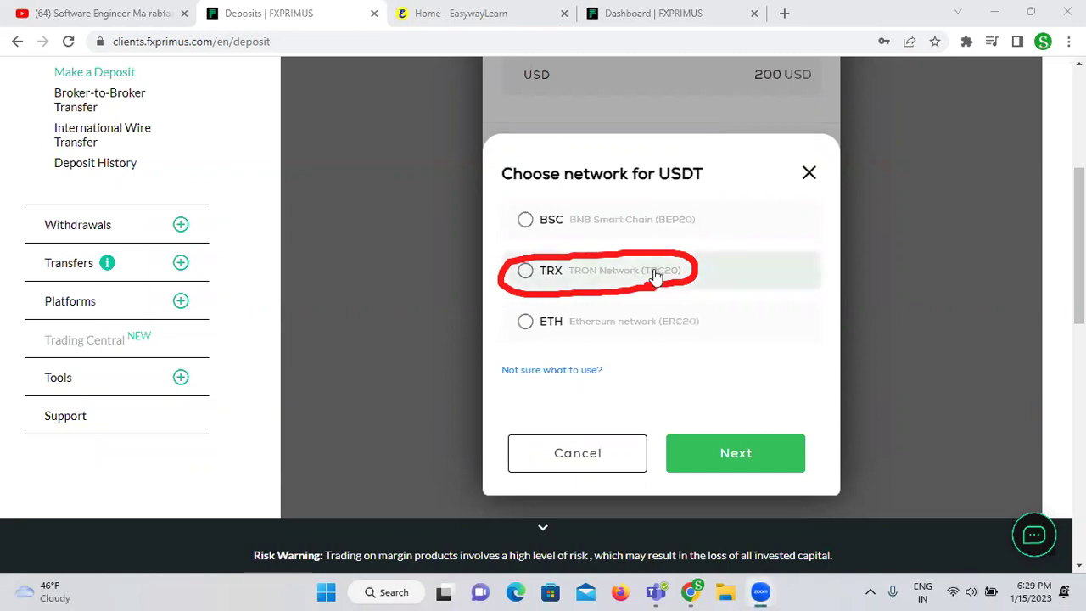
left_click(522, 272)
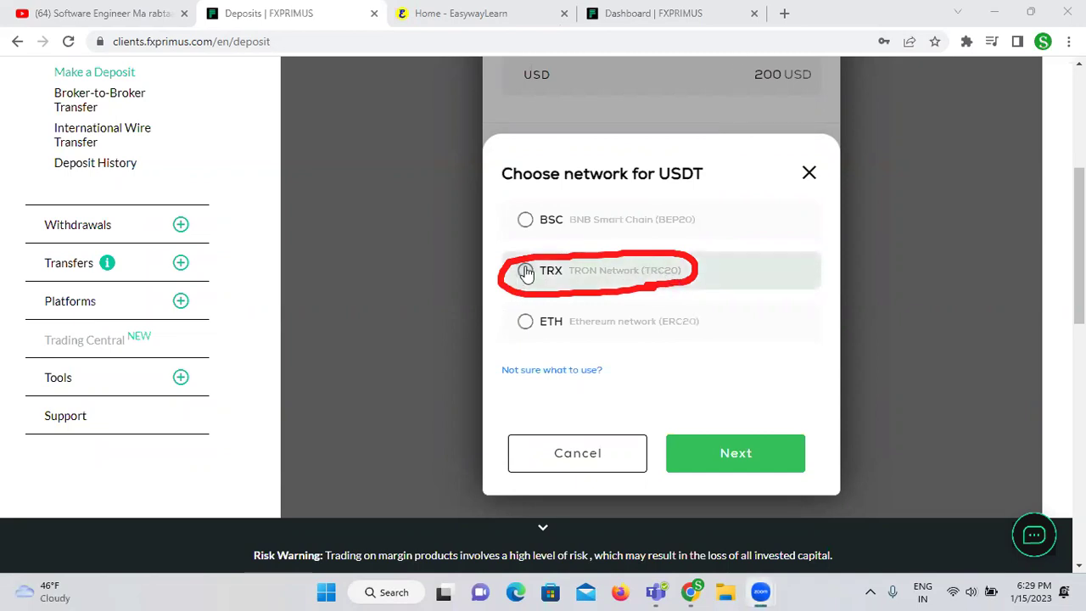
left_click(738, 457)
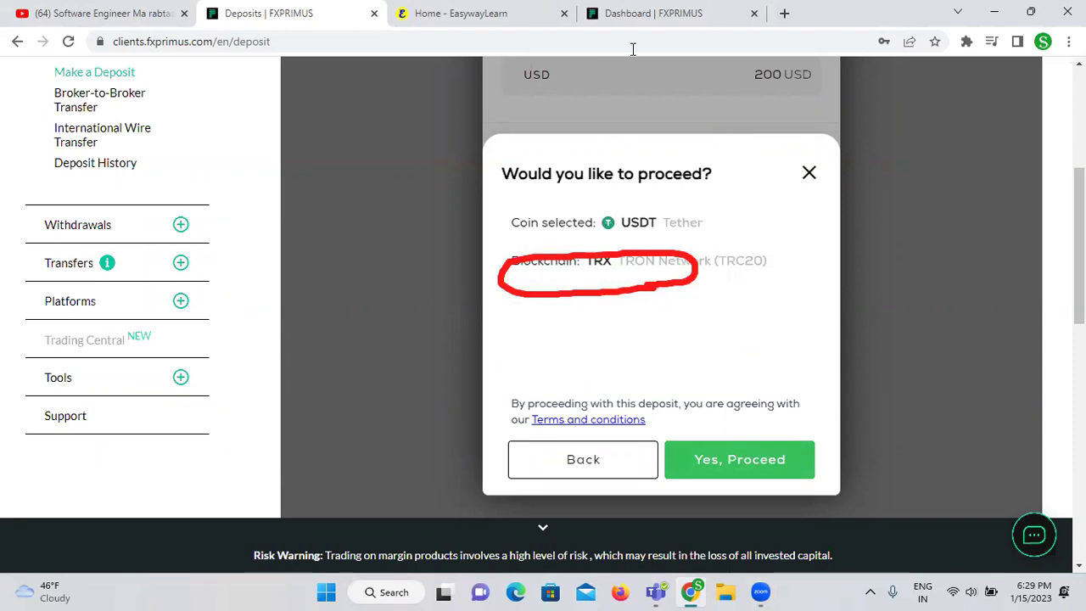
- Clear annotations and confirm 'Yes, Proceed' for USDT on TRX
key("Escape")
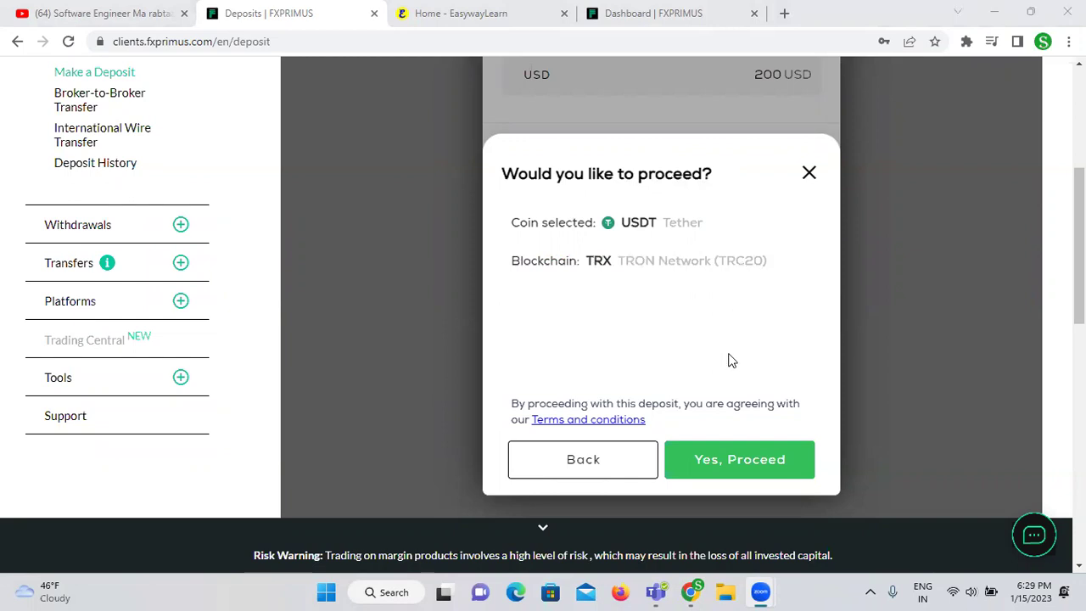
left_click(750, 465)
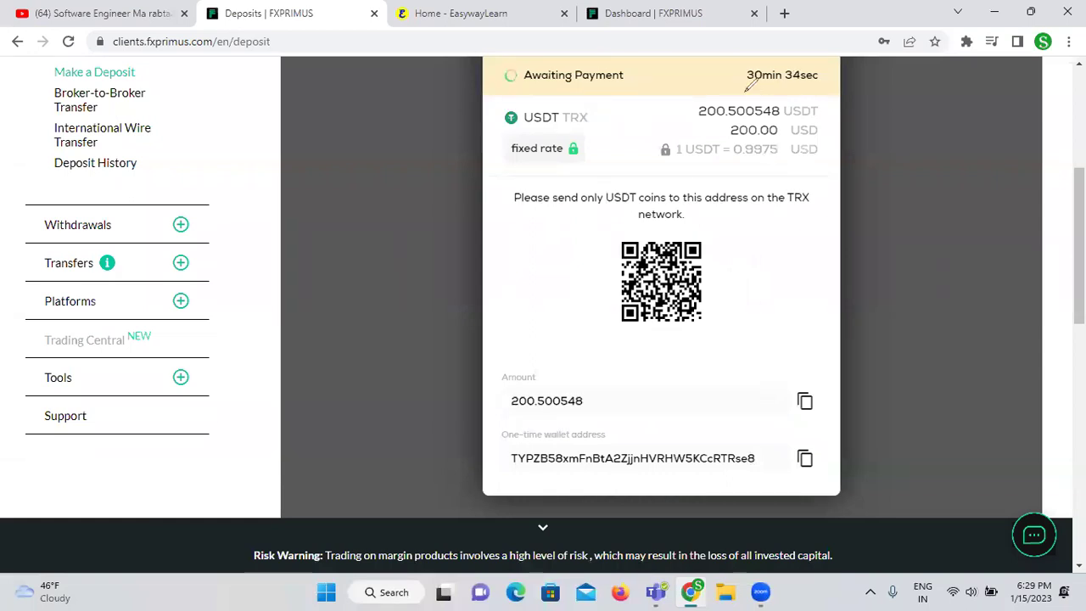
- Circle the countdown, copy the one-time wallet address, and mark the 200.500548 USDT amount
mouse_move(747, 91)
left_mouse_down()
mouse_move(821, 58)
mouse_move(744, 93)
left_mouse_up()
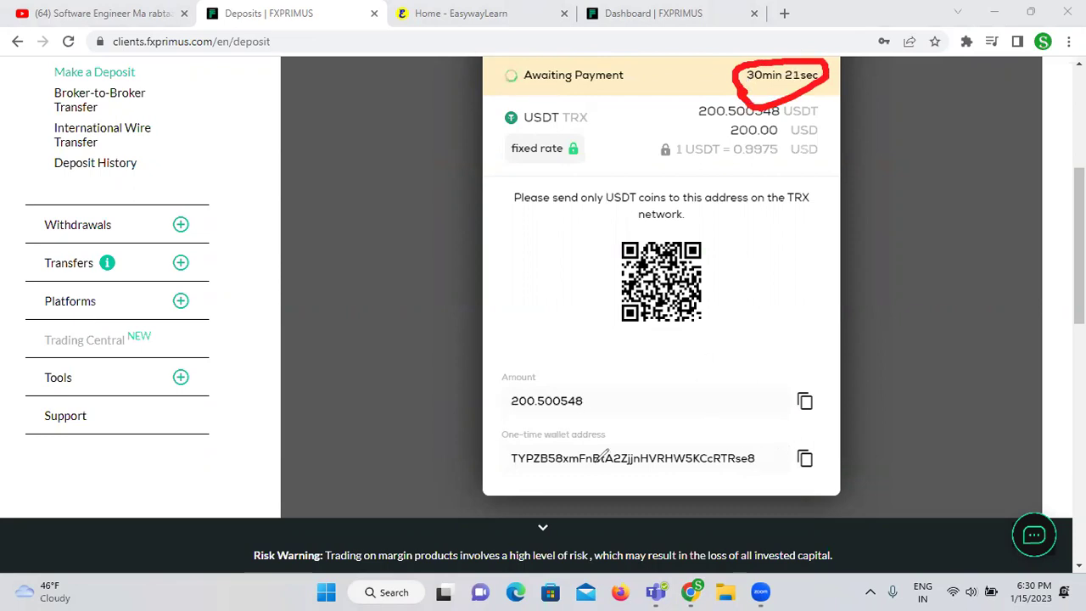
mouse_move(782, 445)
left_mouse_down()
mouse_move(787, 455)
mouse_move(788, 416)
left_mouse_up()
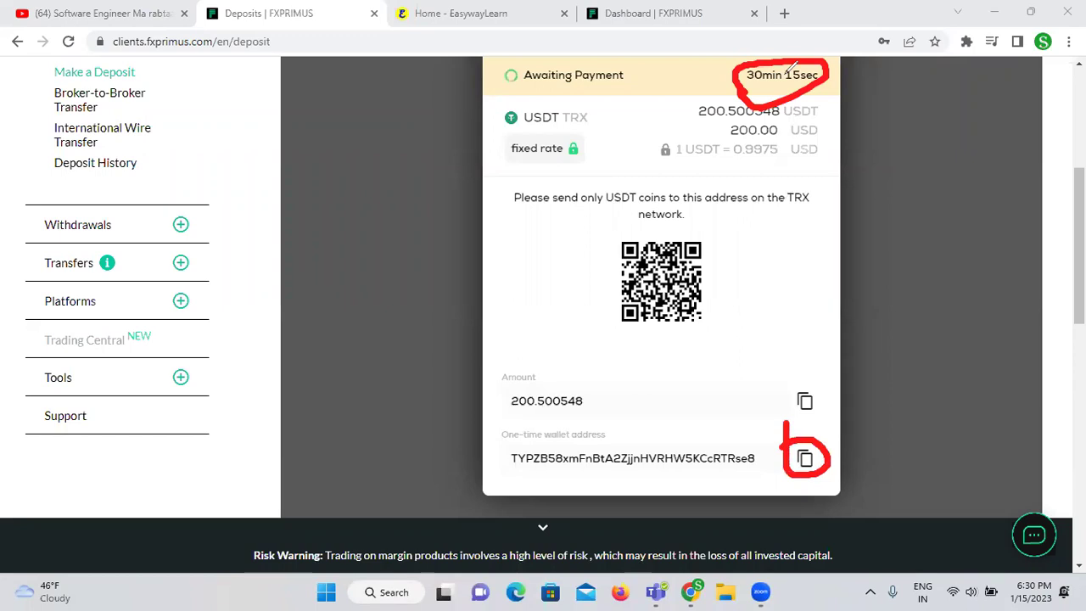
left_click(803, 459)
mouse_move(512, 415)
left_mouse_down()
mouse_move(582, 381)
mouse_move(515, 410)
left_mouse_up()
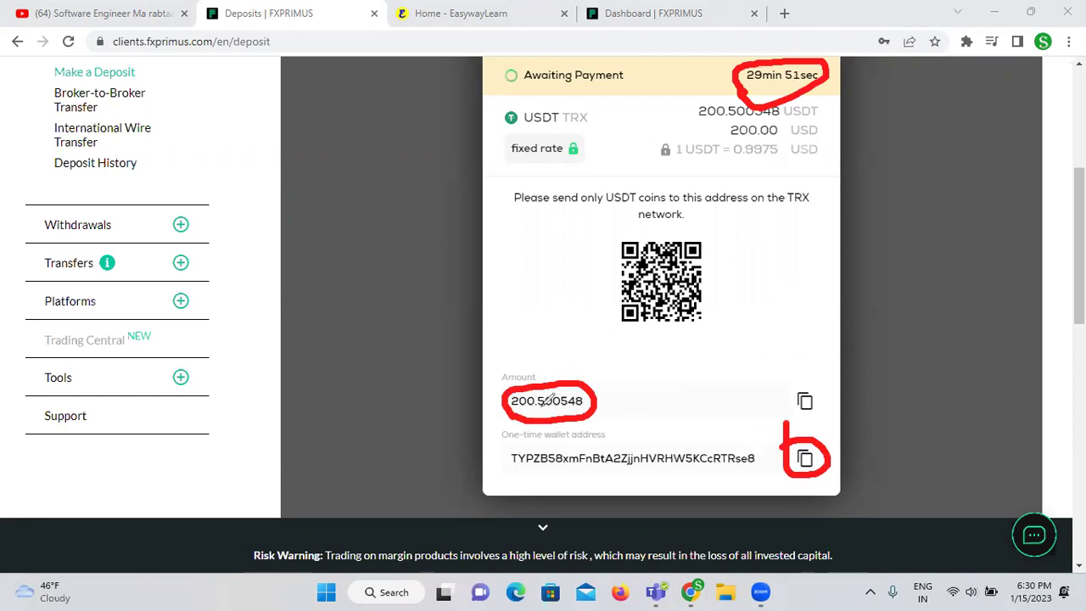
left_click_drag(539, 407, 540, 419)
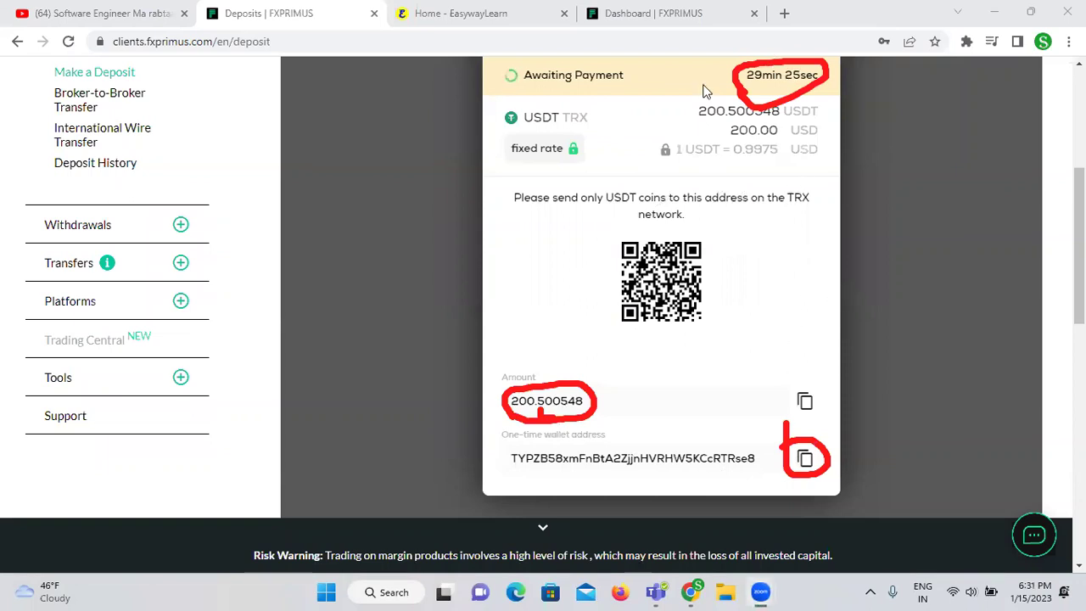
- Paste the copied wallet address into a new Chrome tab's address bar and select it
key("ctrl+t")
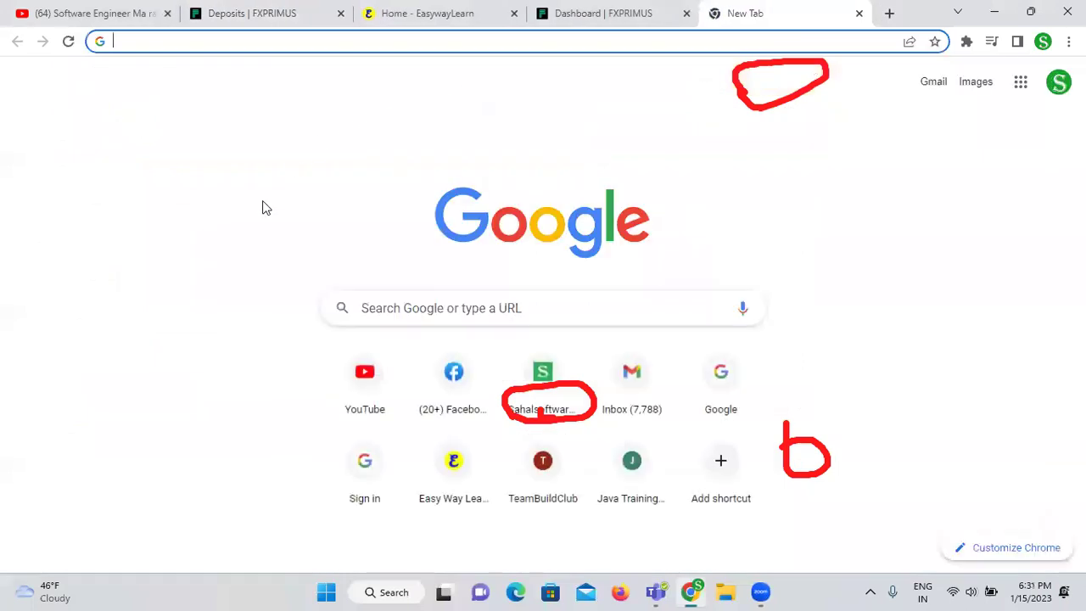
key("ctrl+v")
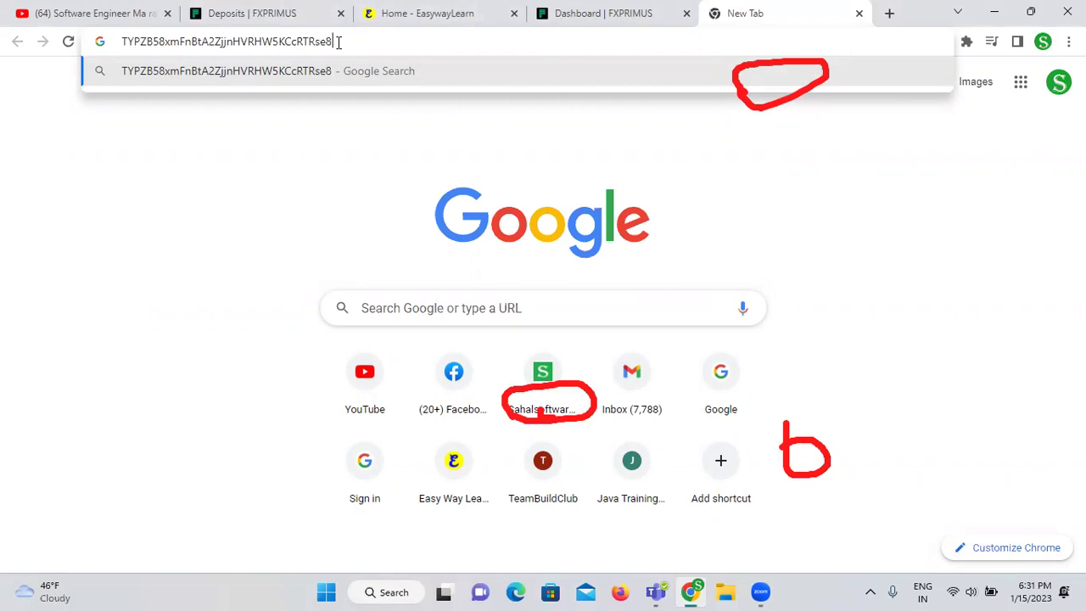
left_click_drag(338, 42, 107, 47)
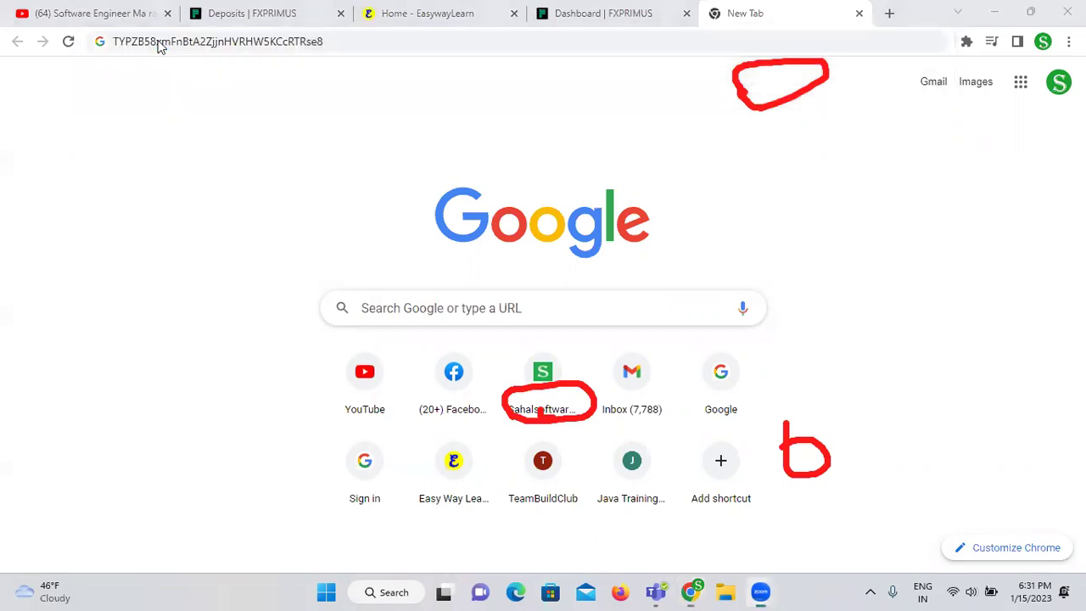
- Erase the hand-drawn annotation marks and return to the Deposits | FXPRIMUS payment page
left_click(780, 66)
left_click(535, 409)
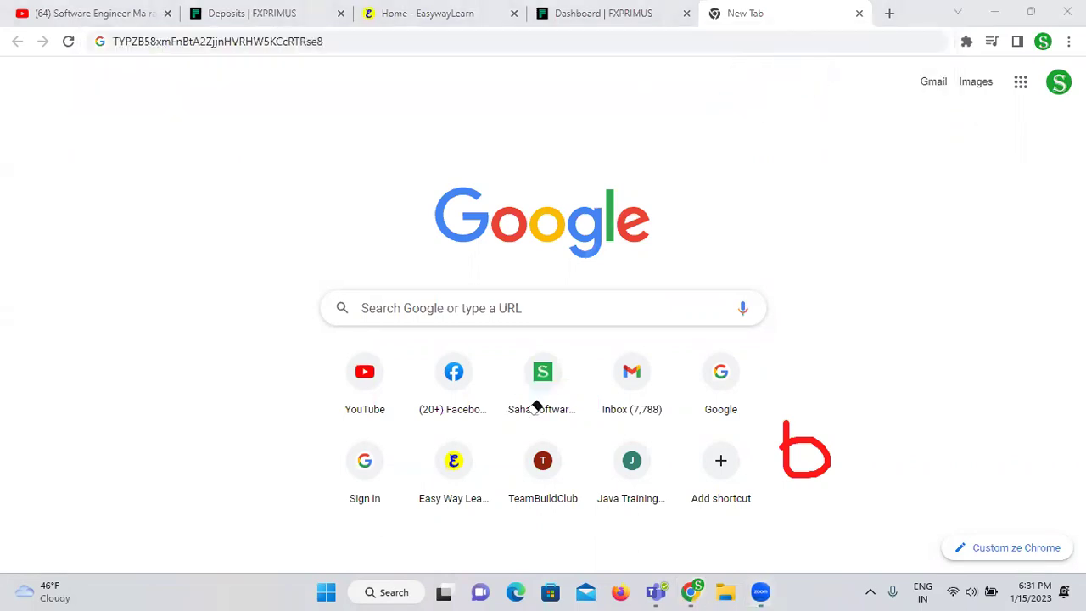
left_click(806, 450)
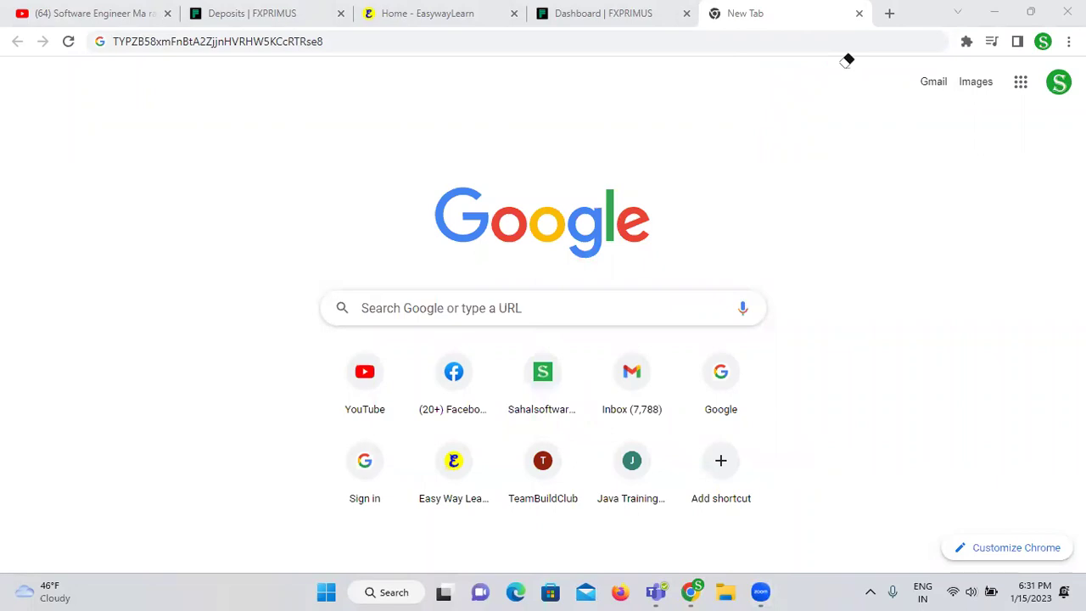
left_click(257, 19)
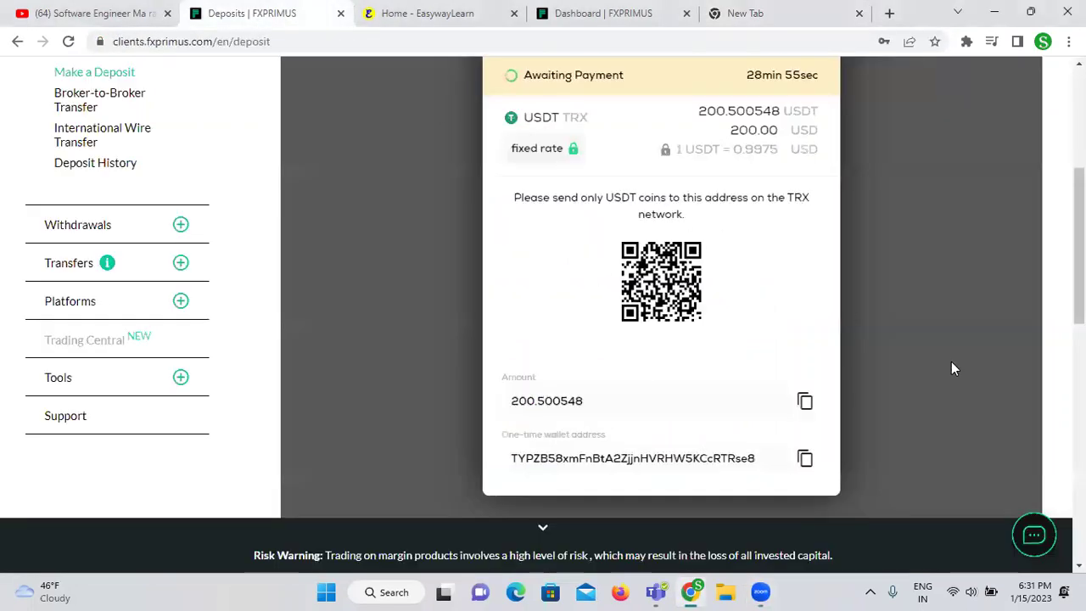
- Open the Dashboard and scroll down to the Account Overview
scroll(1077, 255, "up", 2)
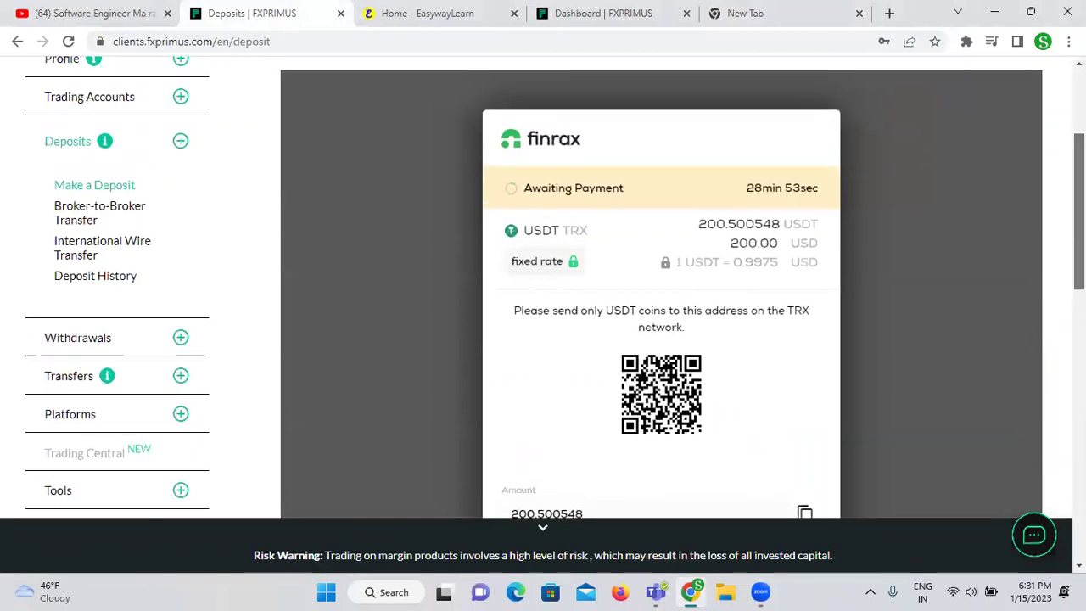
scroll(400, 285, "up", 3)
left_click(68, 231)
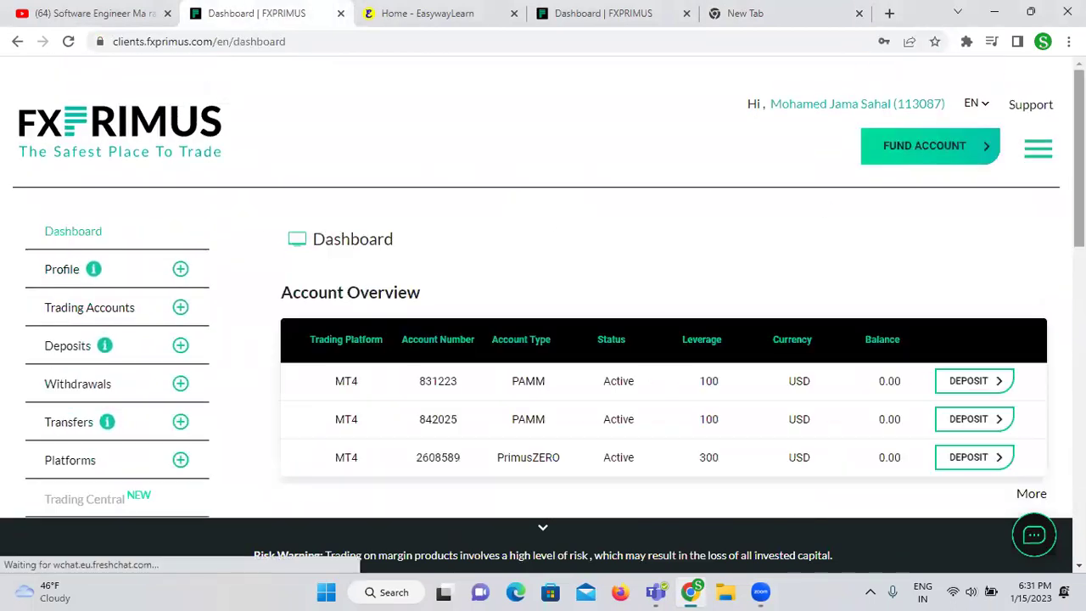
scroll(543, 297, "down", 2)
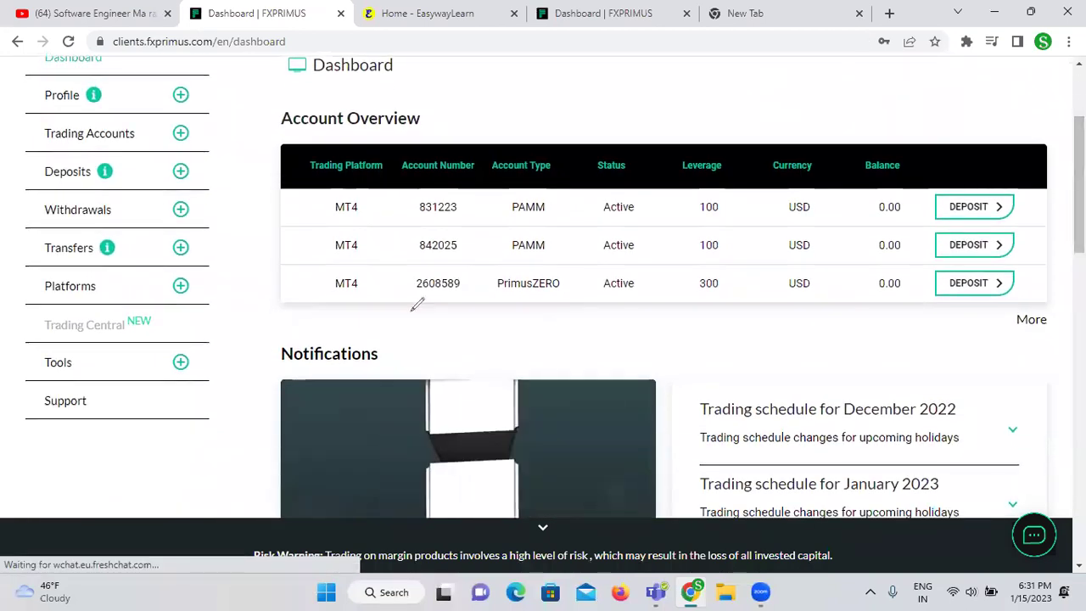
- Circle the PrimusZERO account and its 0.00 balance, then start the promo video
left_click_drag(312, 278, 414, 314)
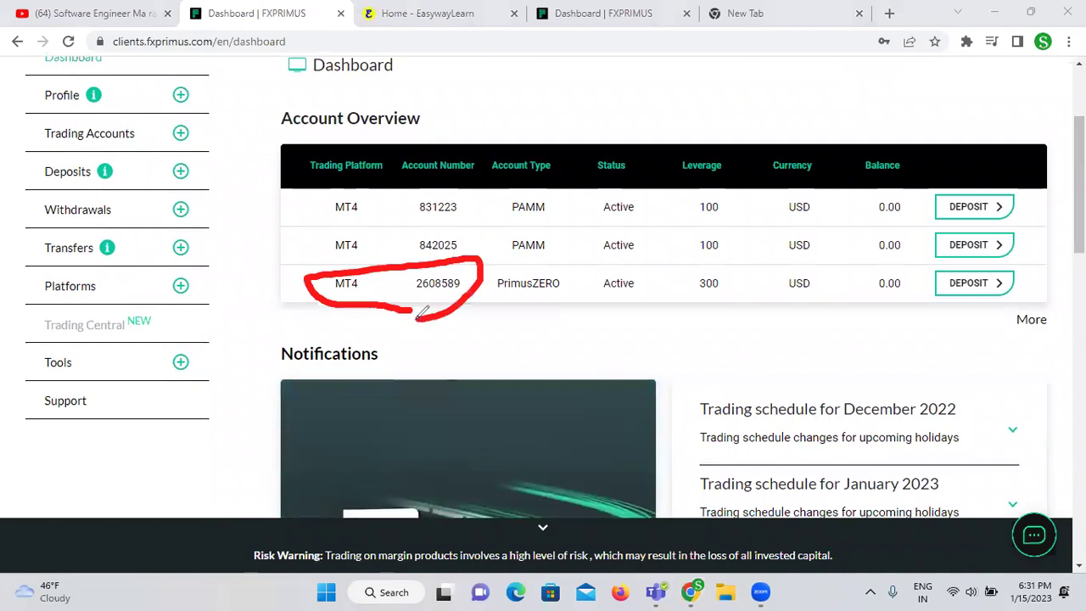
mouse_move(865, 298)
left_mouse_down()
mouse_move(923, 267)
mouse_move(870, 289)
left_mouse_up()
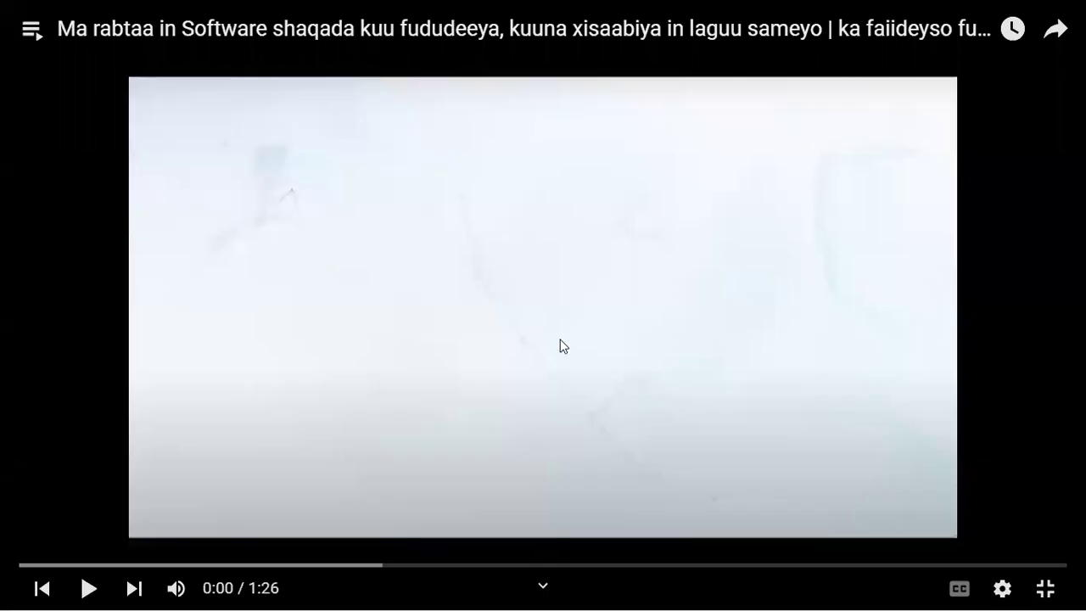
left_click(560, 346)
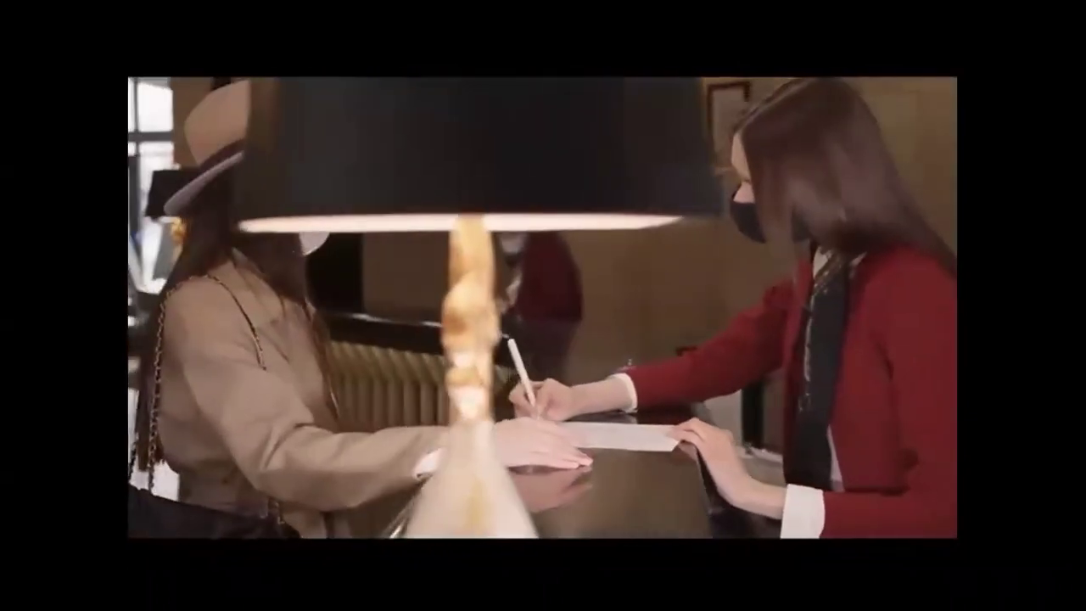
- Skip the SahalSoftware promo video ahead 5 seconds and let it keep playing
mouse_move(625, 101)
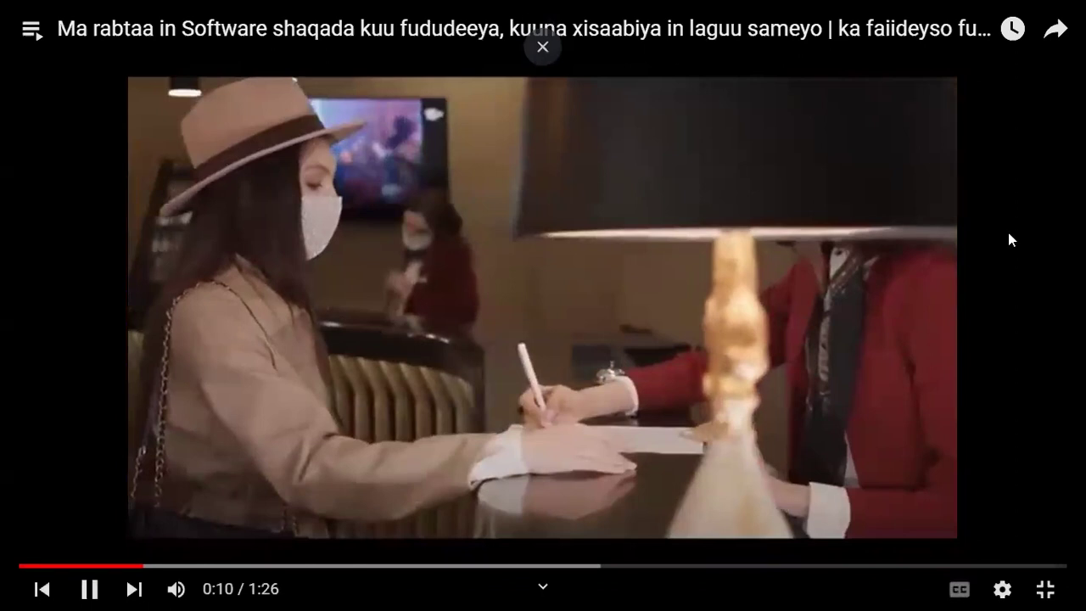
key("Right")
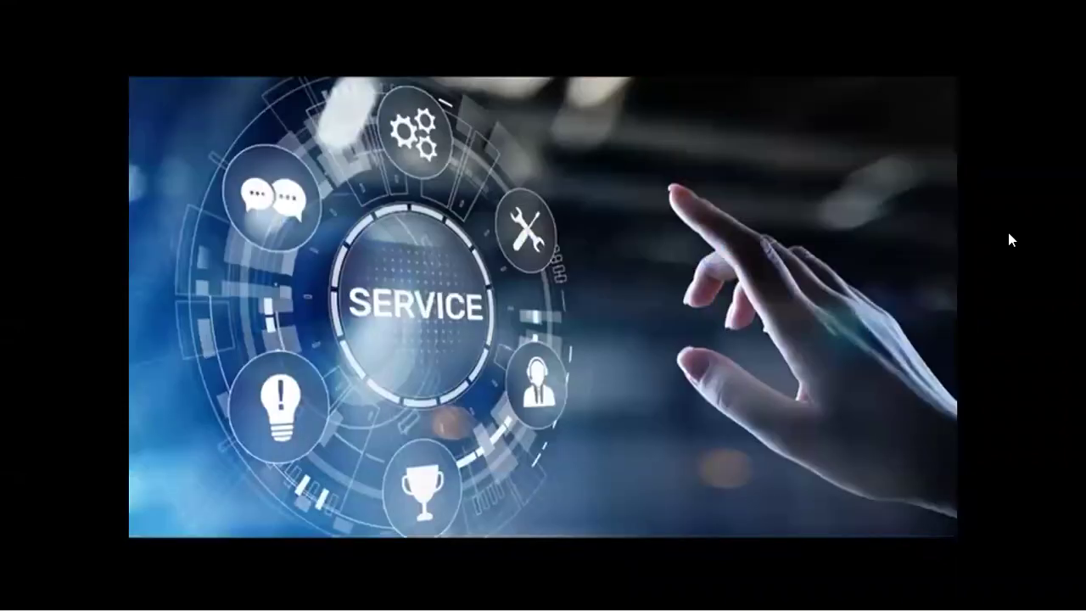
mouse_move(886, 115)
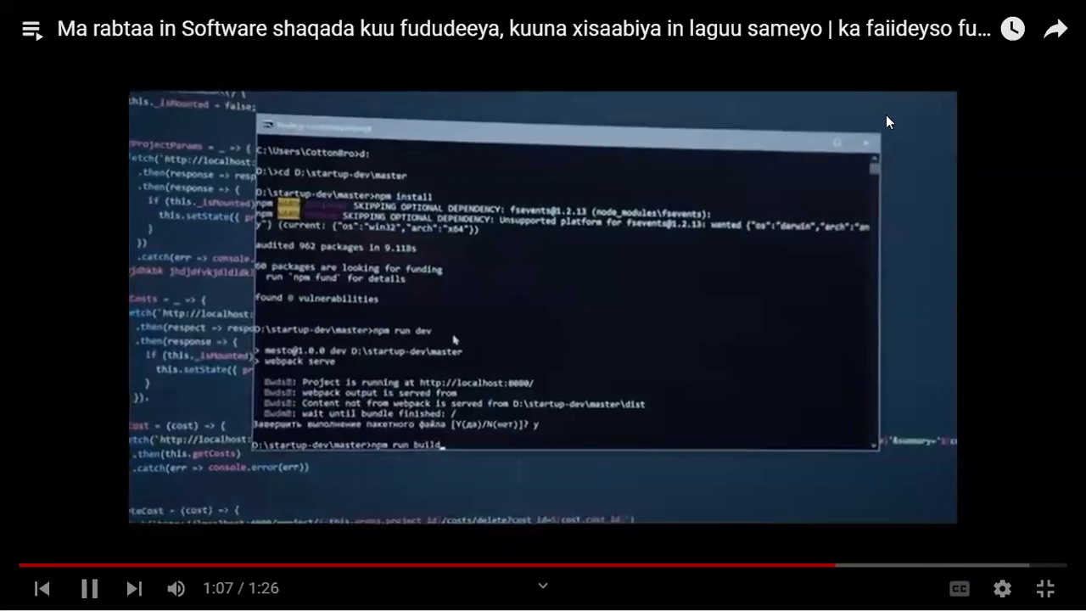